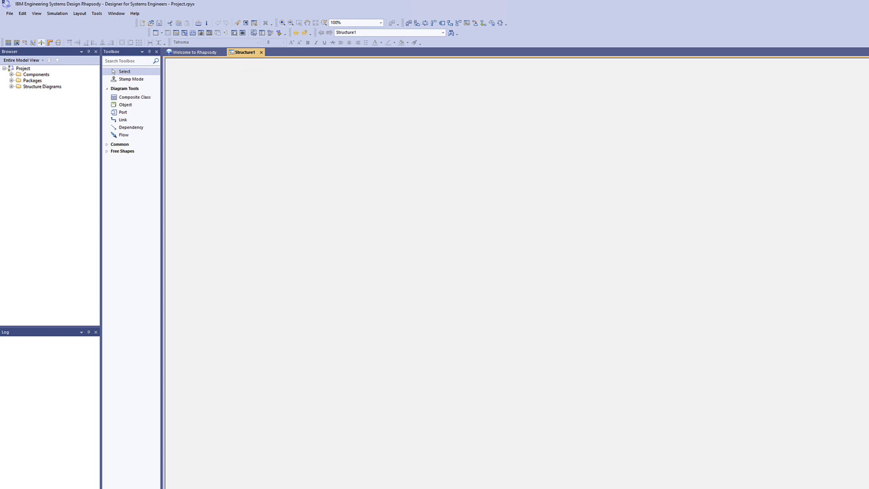
# Open the Guide-Me for Systems Engineering - system design and specification
pyautogui.click(135, 15)
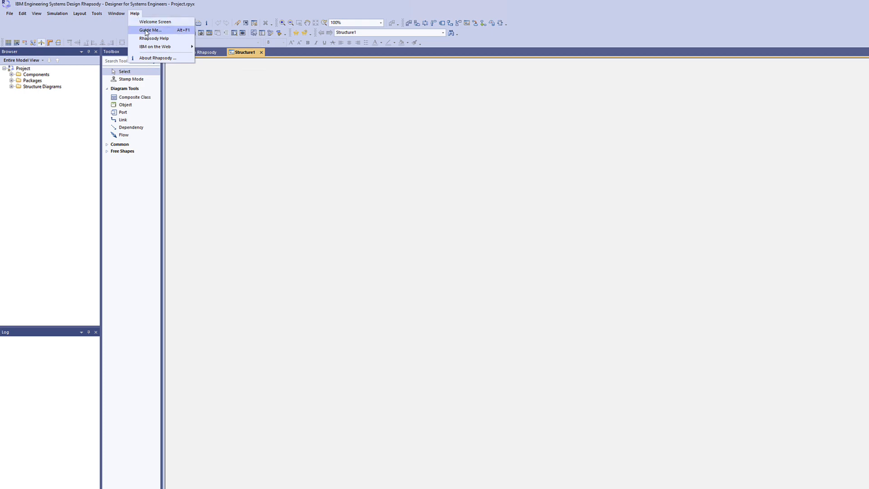
pyautogui.click(150, 30)
pyautogui.click(421, 221)
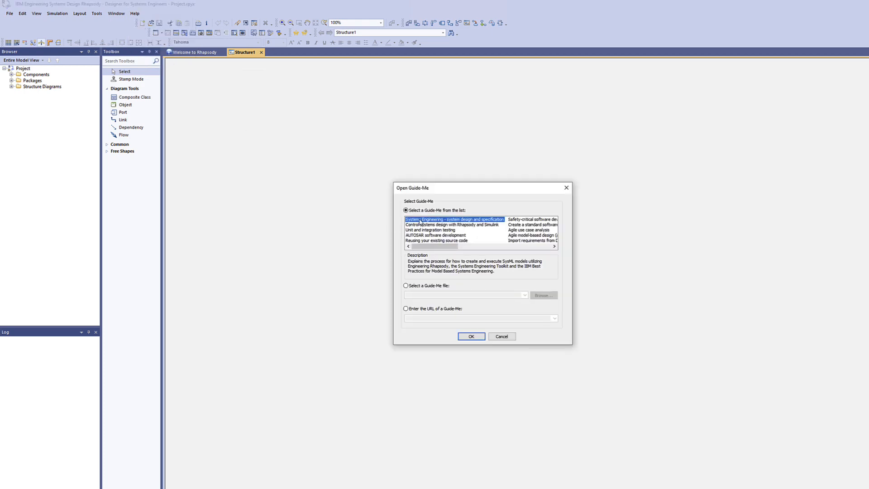
pyautogui.click(470, 337)
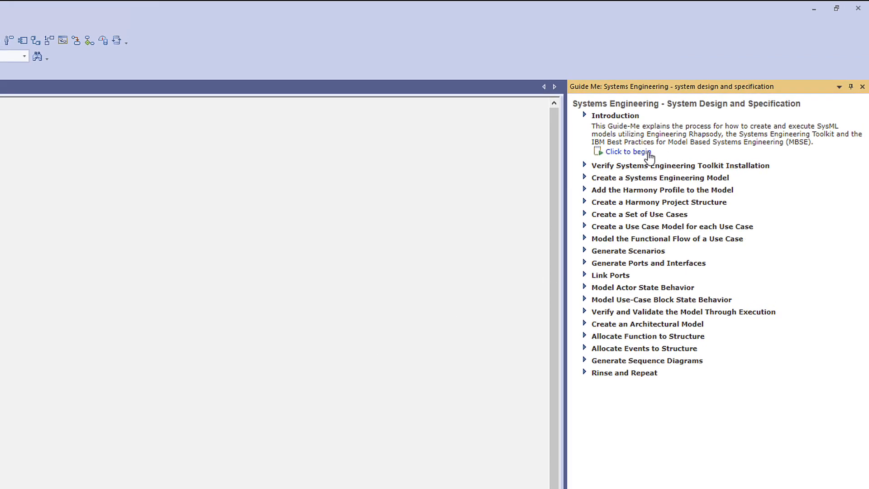
# Work through the Guide-Me, marking items complete up to selecting the Harmony_SE folder, and close the guide
pyautogui.click(649, 155)
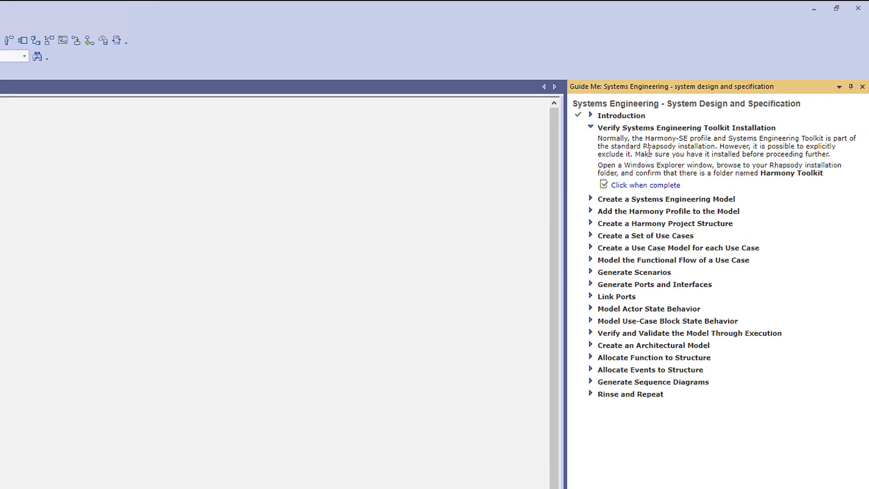
pyautogui.click(669, 186)
pyautogui.click(666, 223)
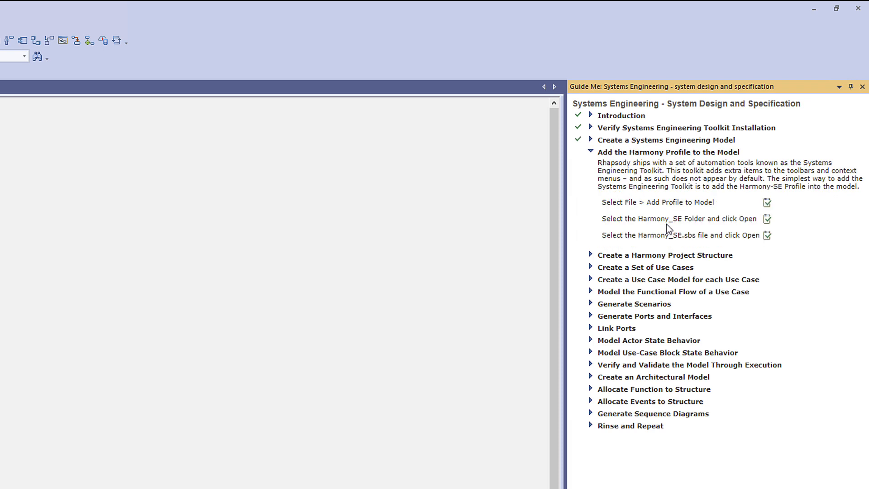
pyautogui.click(765, 203)
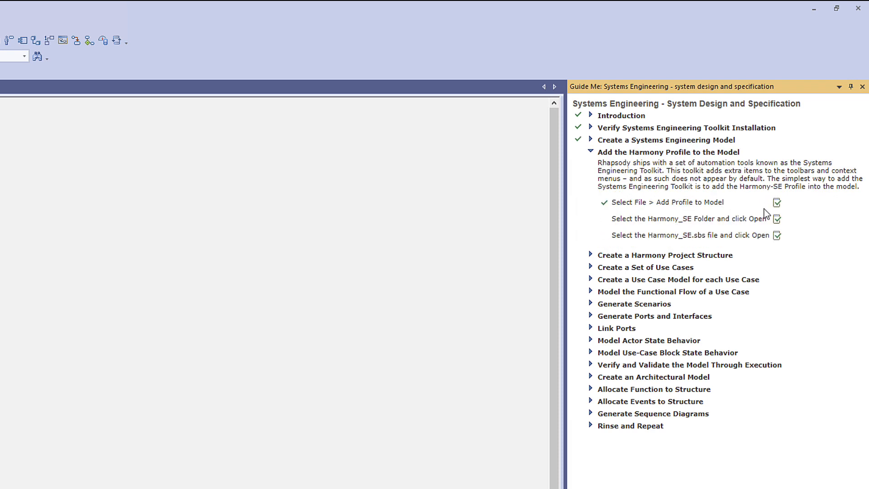
pyautogui.click(776, 220)
pyautogui.click(862, 87)
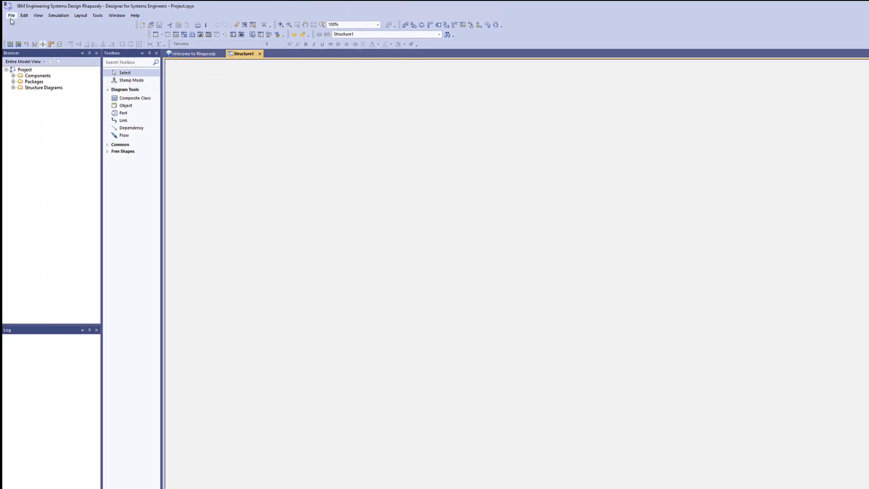
# Create a new project named Project in C:\Work\Project with the project type ProfileBuilder
pyautogui.click(11, 15)
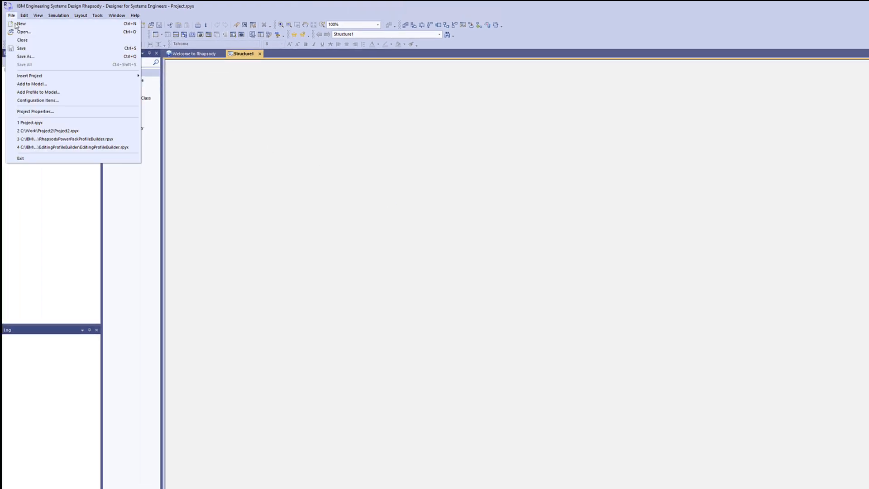
pyautogui.click(18, 23)
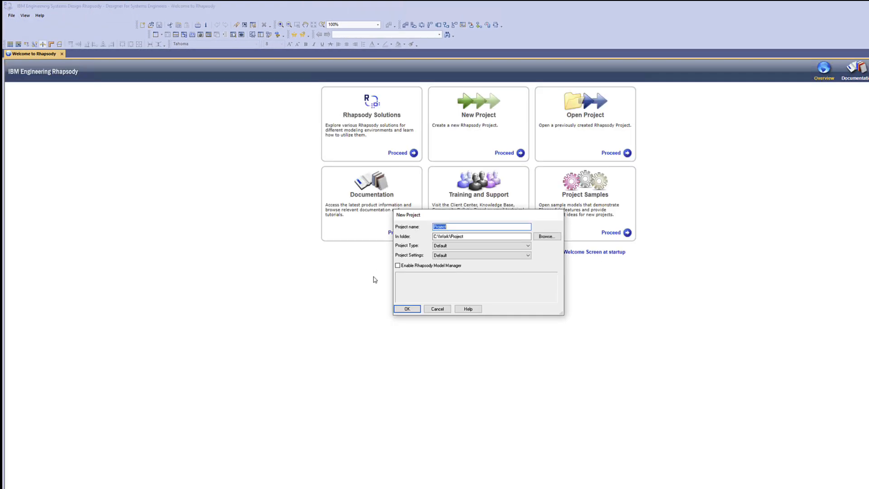
pyautogui.click(452, 245)
pyautogui.click(461, 335)
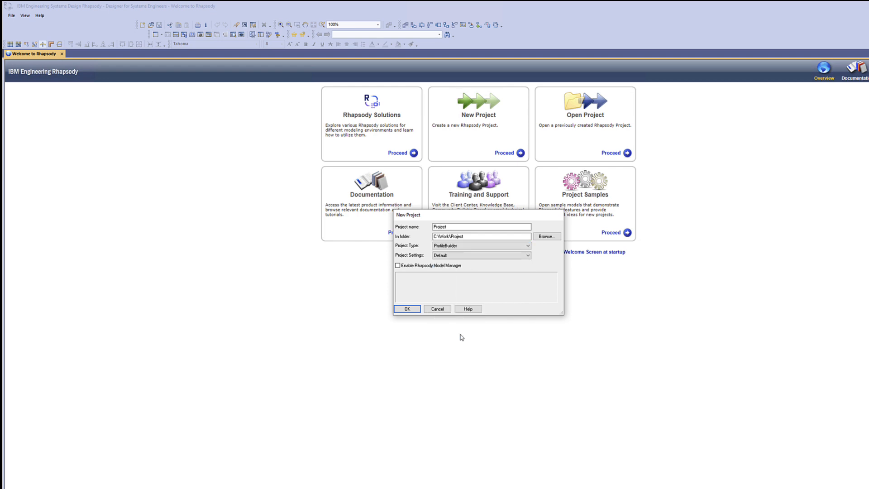
pyautogui.click(407, 309)
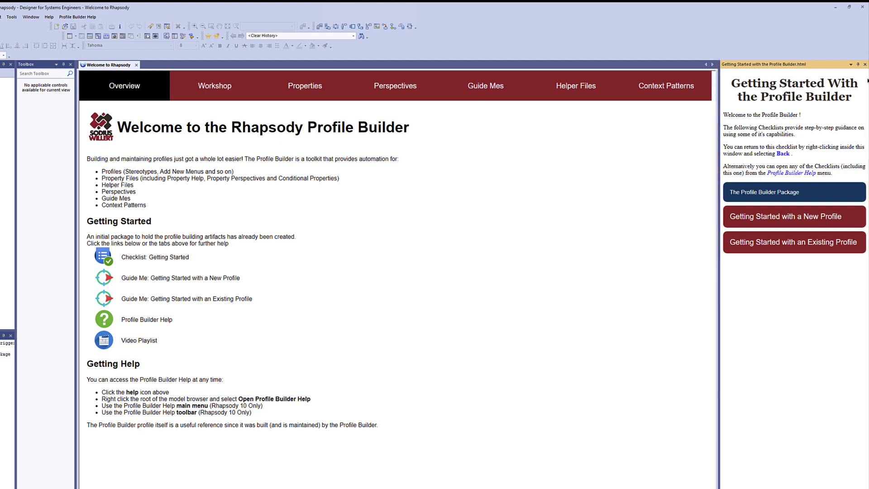
# Close the Getting Started checklist, reopen it from the welcome page and view the Profile Builder help options
pyautogui.click(865, 65)
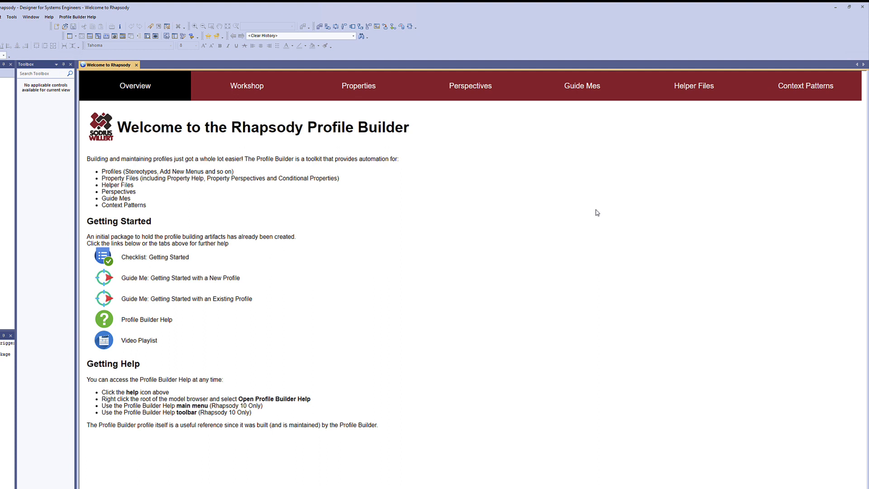
pyautogui.click(105, 257)
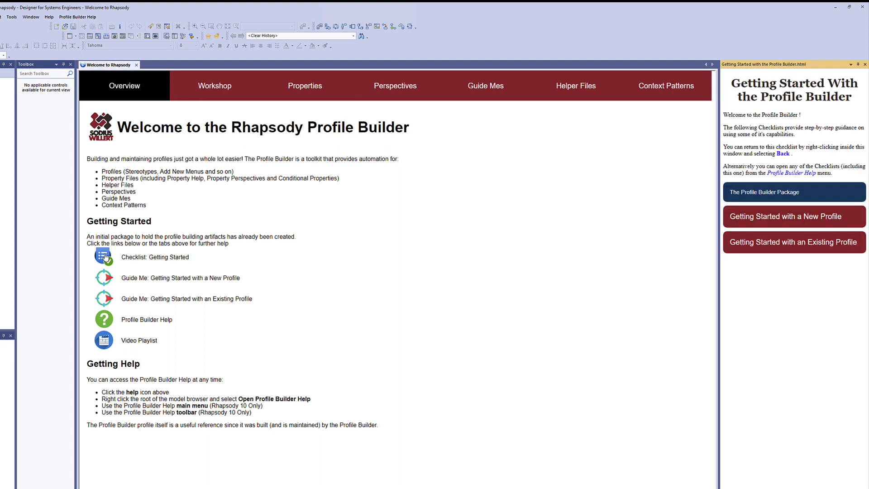
pyautogui.click(81, 17)
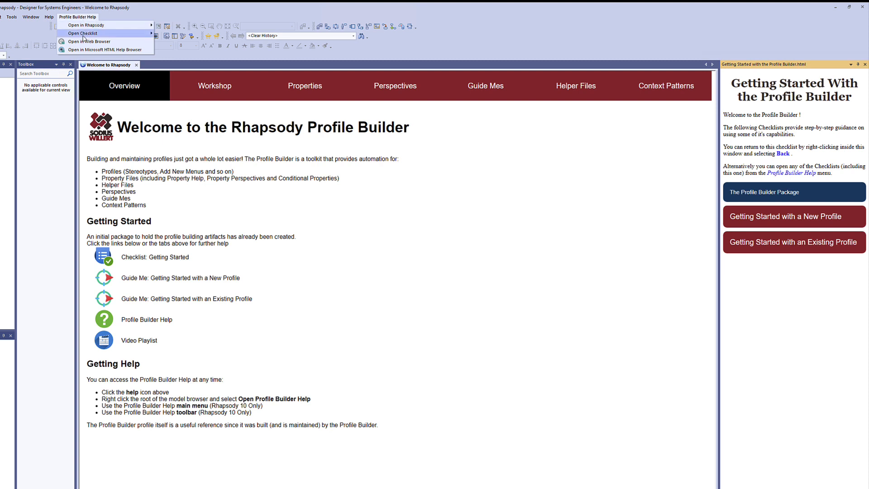
pyautogui.moveTo(83, 37)
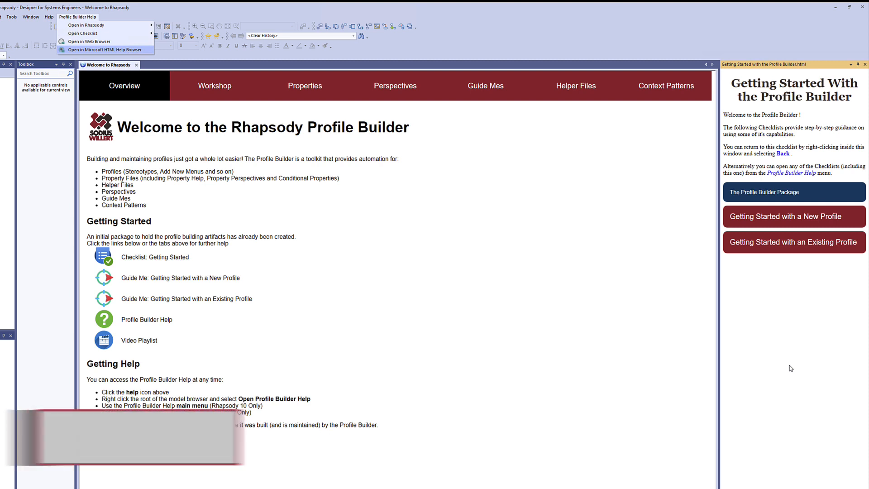
# Expand the Getting Started checklist's sections, then open the Getting Started With a New Profile checklist and its introduction video section
pyautogui.click(801, 195)
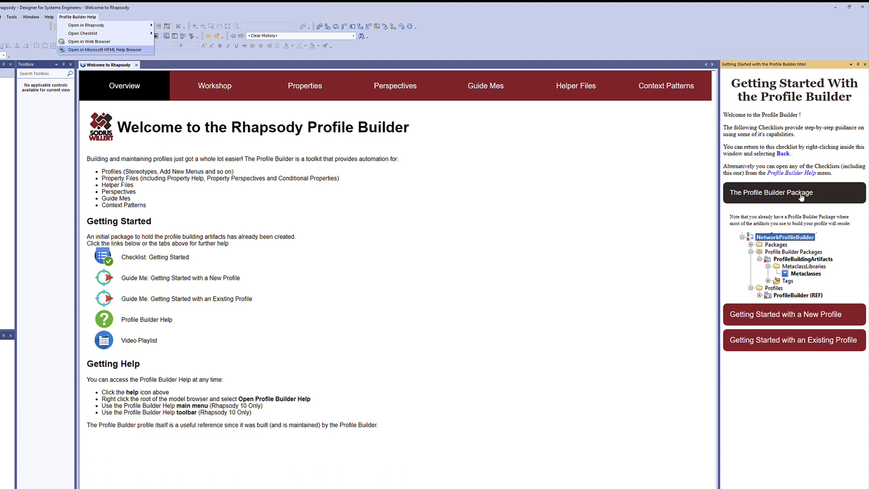
pyautogui.click(833, 318)
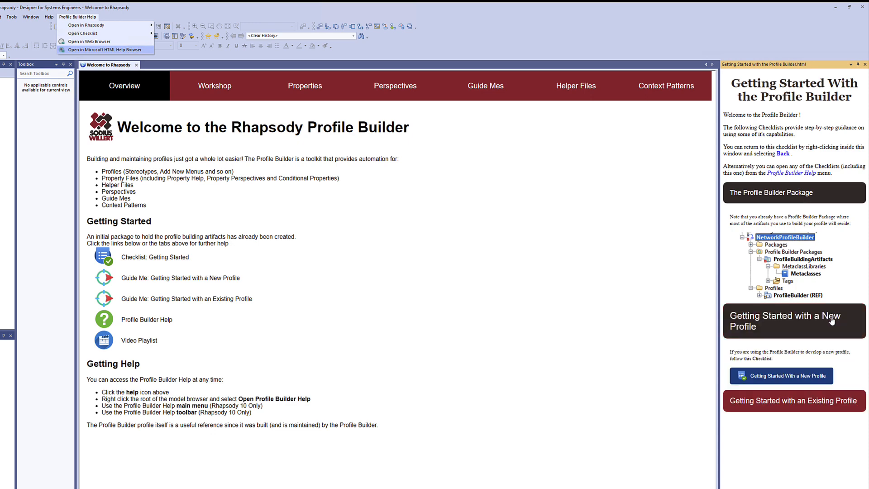
pyautogui.click(845, 387)
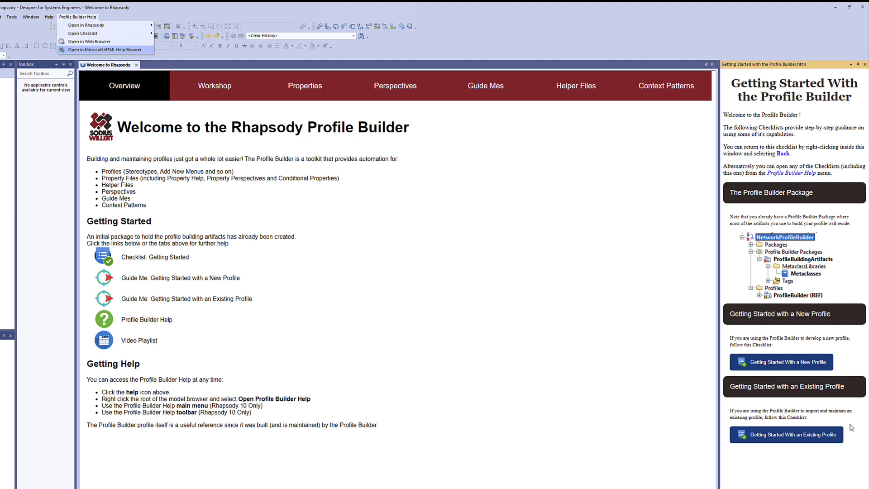
pyautogui.click(795, 368)
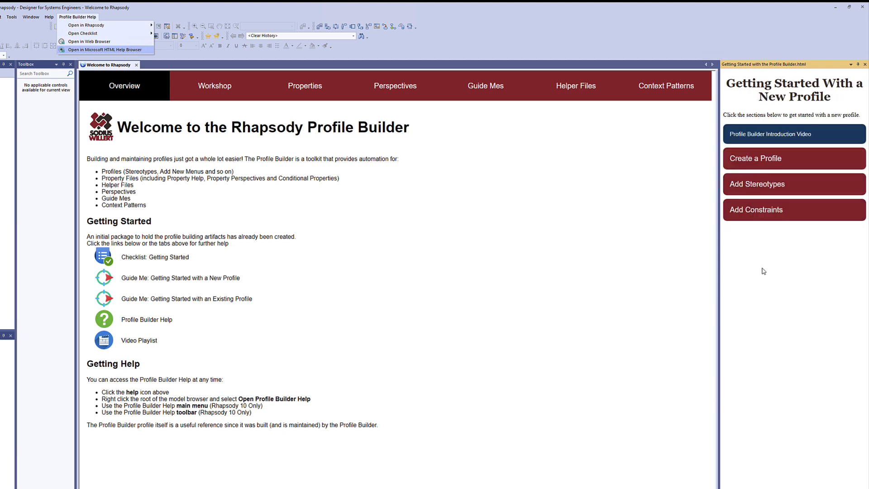
pyautogui.click(755, 142)
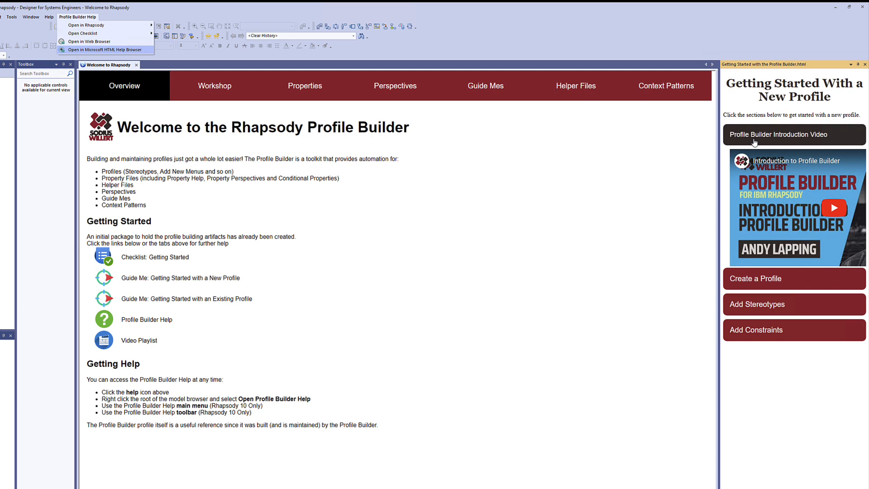
# Float the checklist window, enlarge it and dock it back in place
pyautogui.rightClick(773, 66)
pyautogui.click(790, 69)
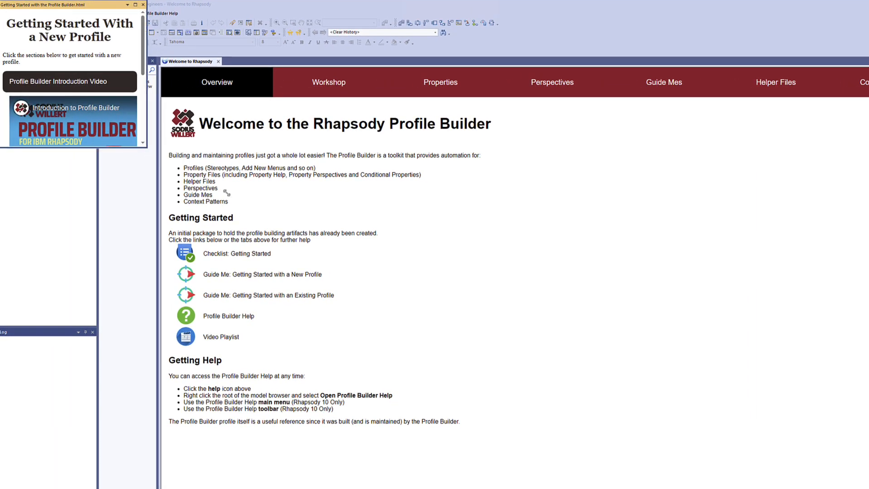
pyautogui.moveTo(146, 147); pyautogui.dragTo(377, 277)
pyautogui.rightClick(295, 8)
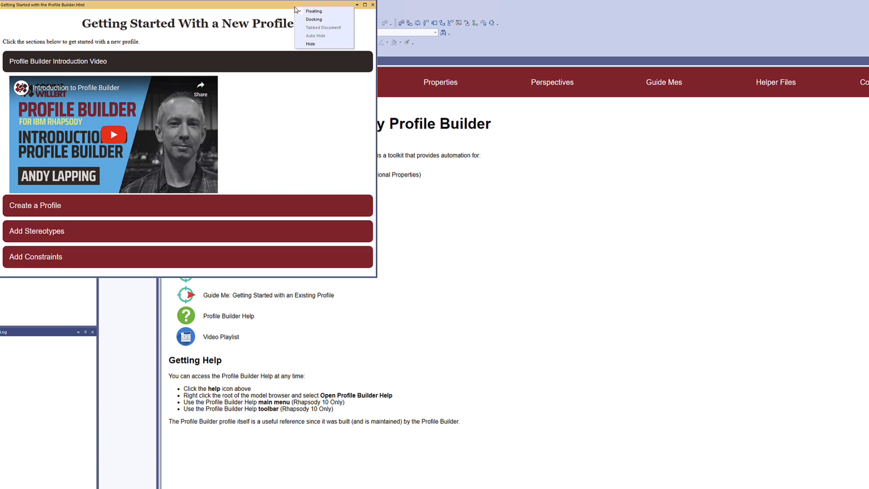
pyautogui.click(314, 19)
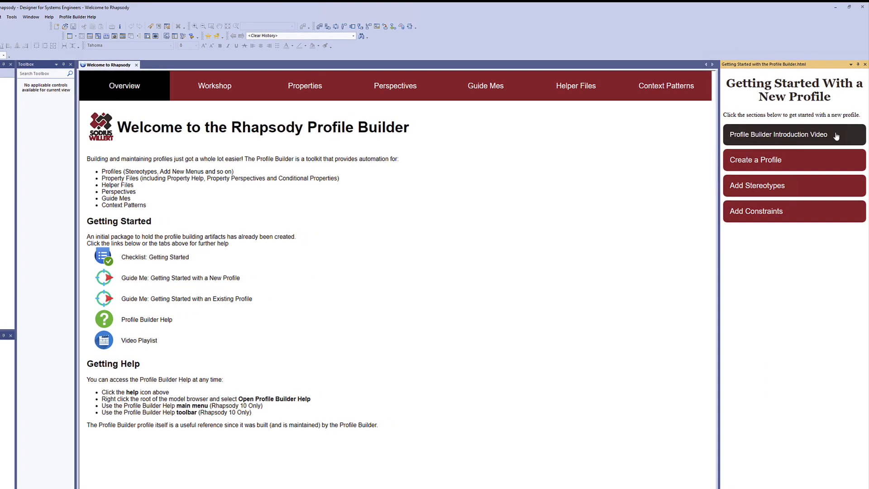
# Mark the Create a New Profile, Rename the Profile and Move the Profile check items as done
pyautogui.click(806, 162)
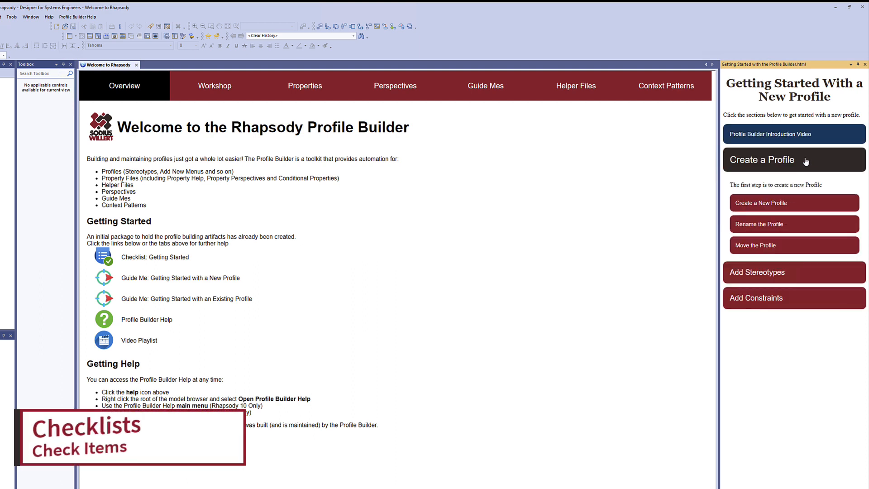
pyautogui.click(793, 204)
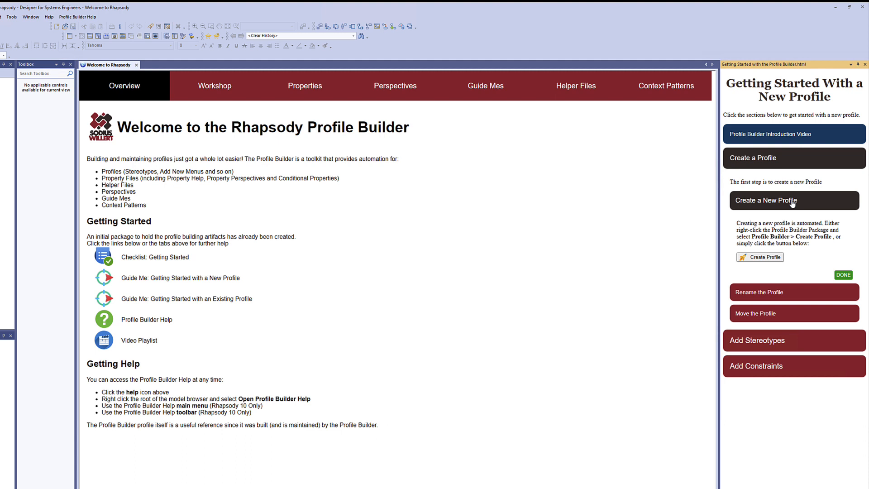
pyautogui.click(840, 276)
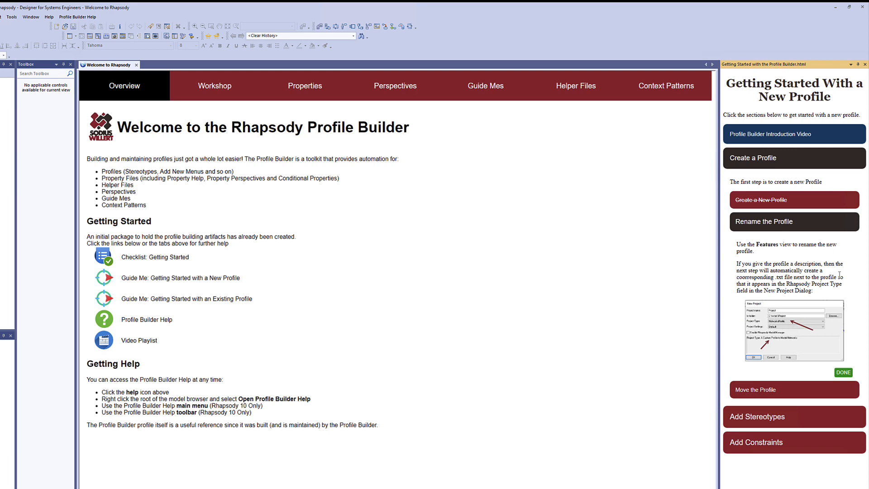
pyautogui.click(844, 372)
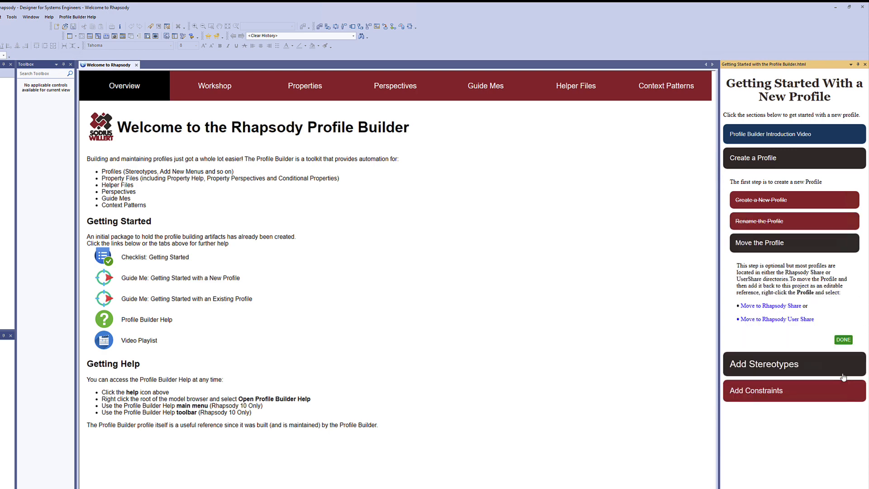
pyautogui.click(843, 376)
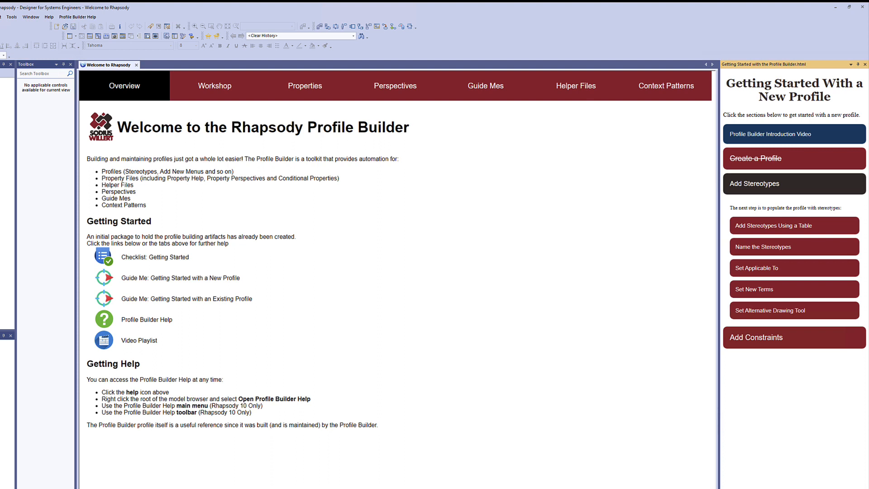
# Reset the checklist by refreshing it and expand the Create a New Profile item under Create a Profile
pyautogui.rightClick(769, 383)
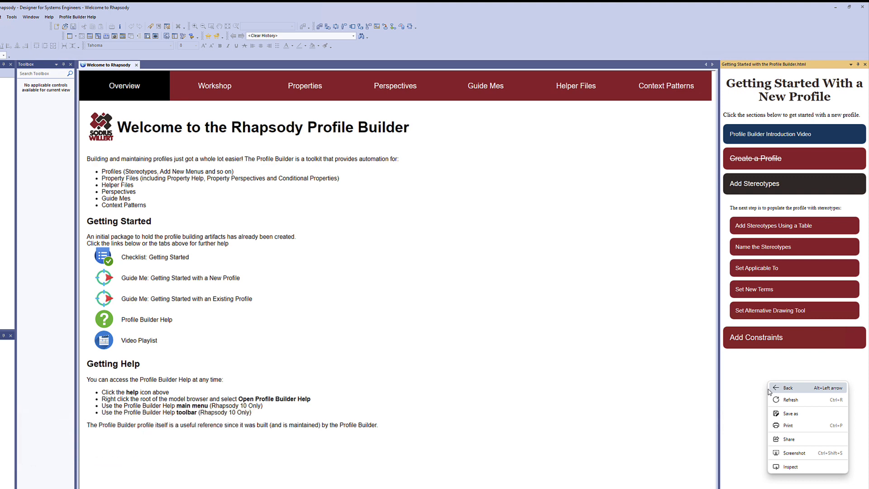
pyautogui.click(791, 400)
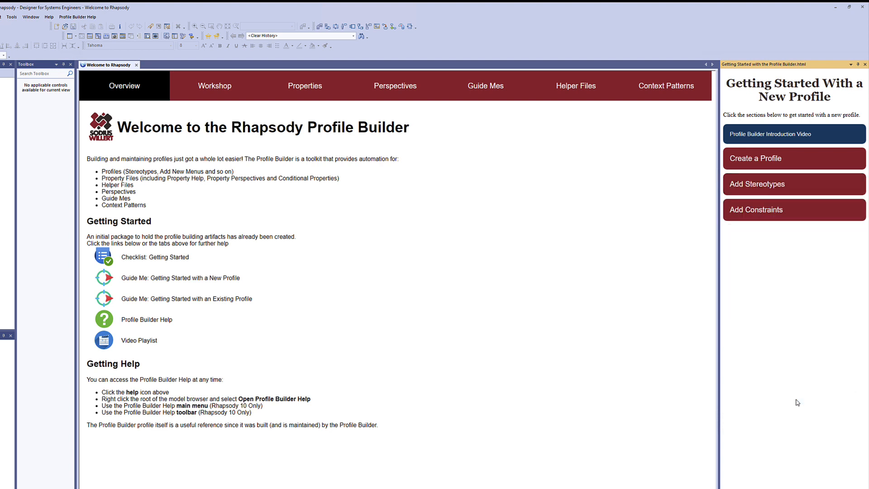
pyautogui.click(756, 159)
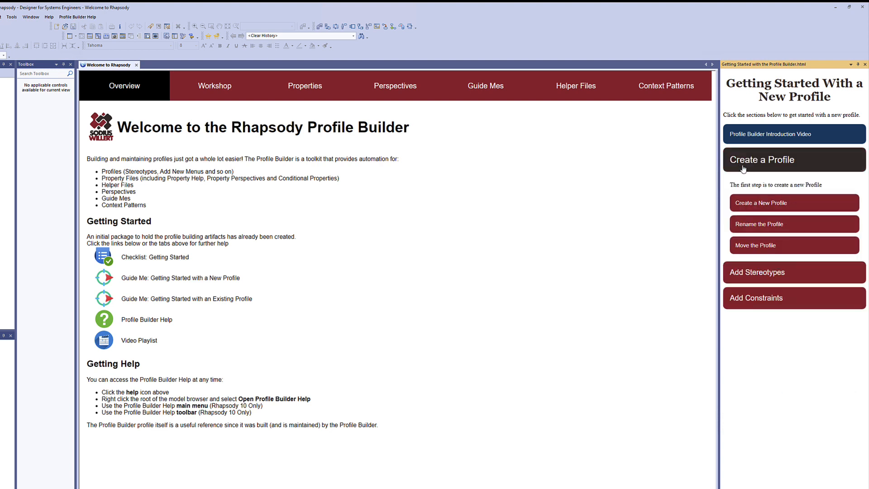
pyautogui.click(758, 200)
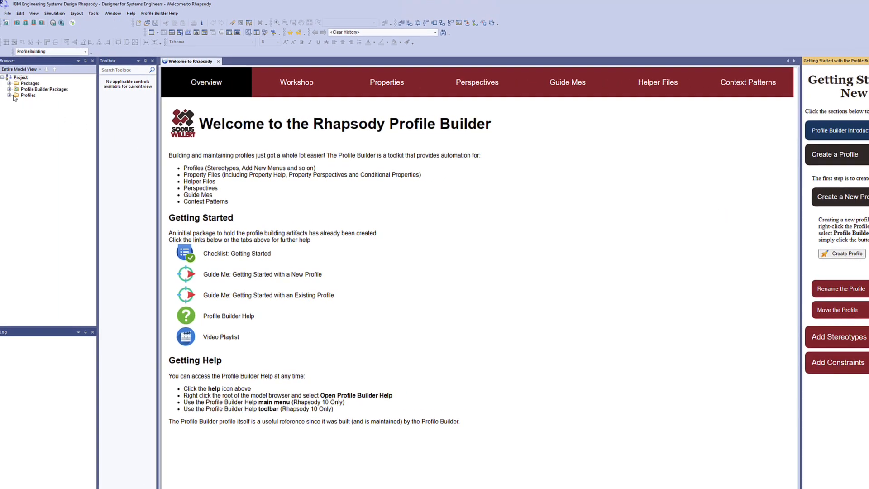
# View the Profile Builder commands of the ProfileBuildingArtifacts package and create a new profile from the checklist
pyautogui.click(9, 89)
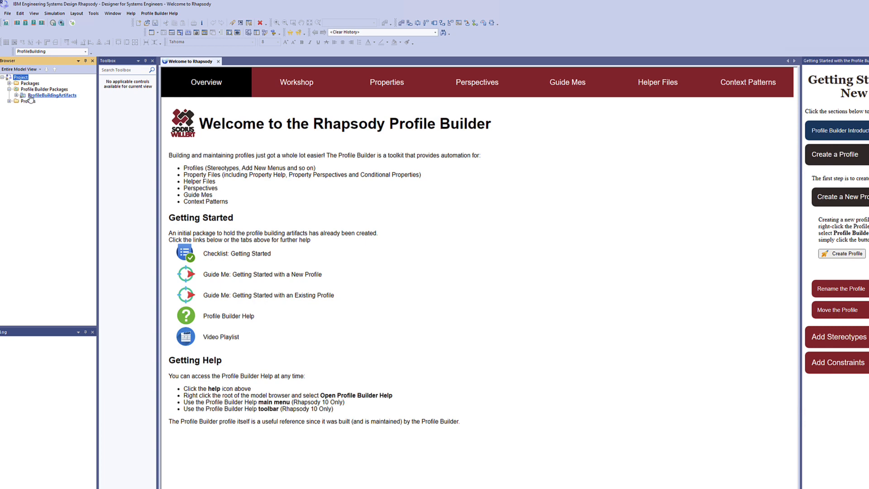
pyautogui.rightClick(29, 96)
pyautogui.moveTo(103, 278)
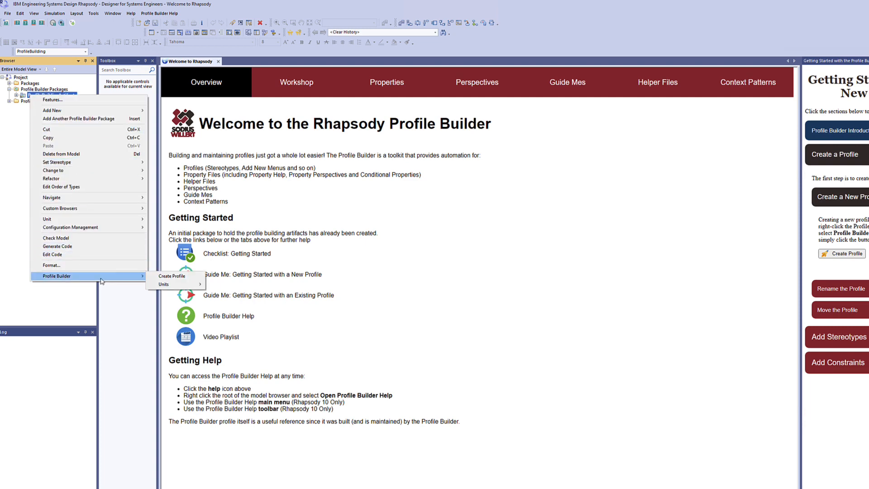
pyautogui.click(693, 235)
pyautogui.click(844, 254)
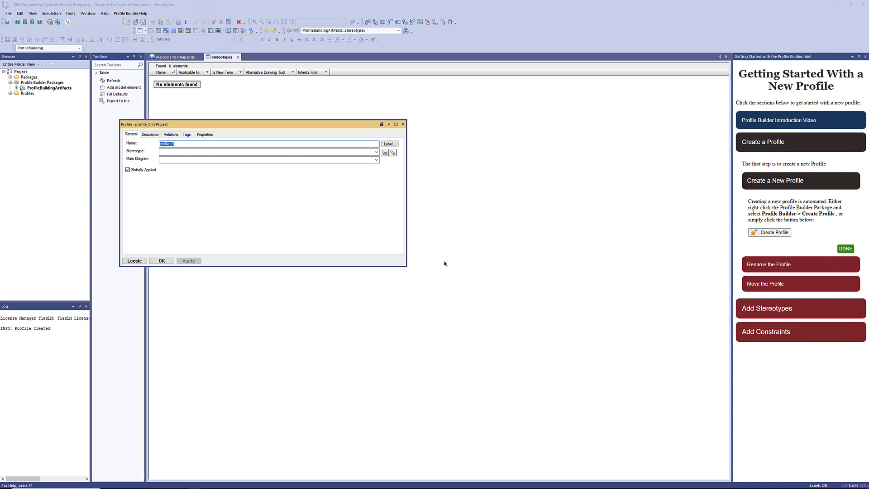
# Close the checklist and profile feature windows, and add a new checklist package with its default name under ProfileBuildingArtifacts
pyautogui.click(865, 57)
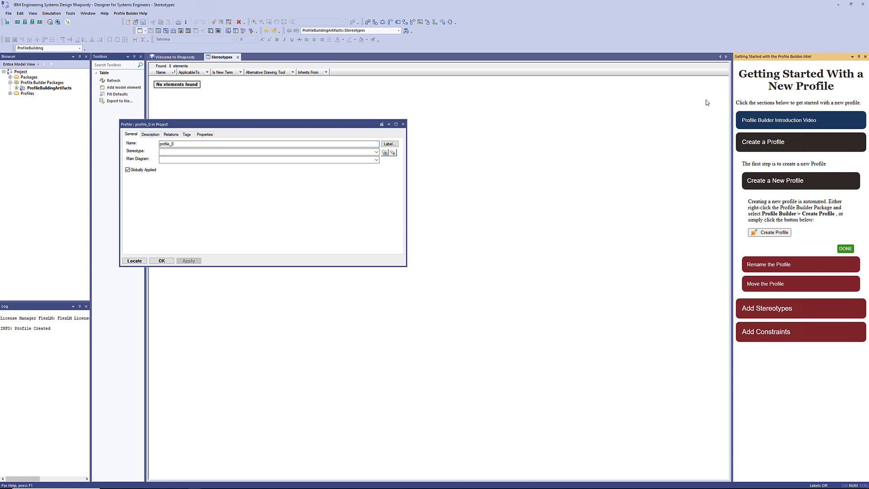
pyautogui.click(168, 261)
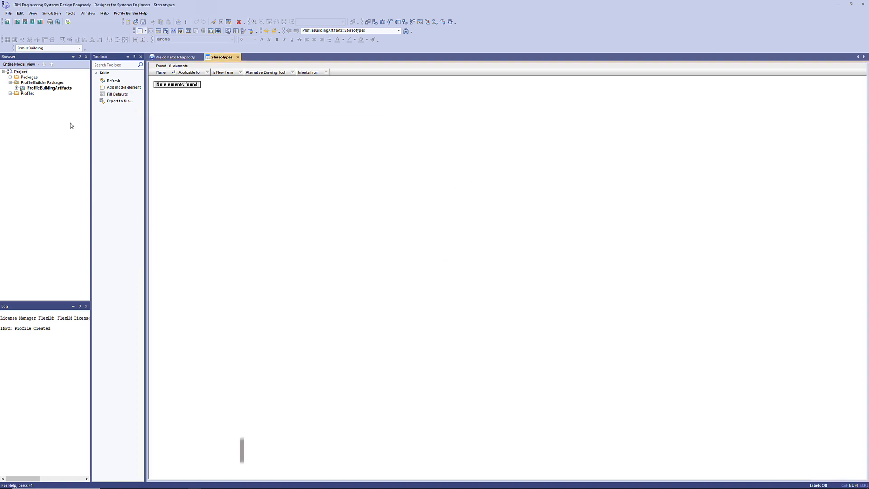
pyautogui.rightClick(59, 89)
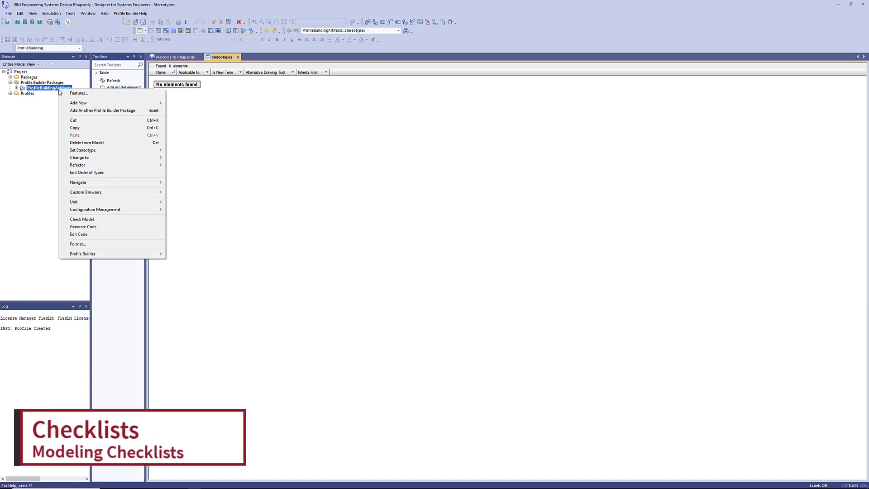
pyautogui.moveTo(77, 104)
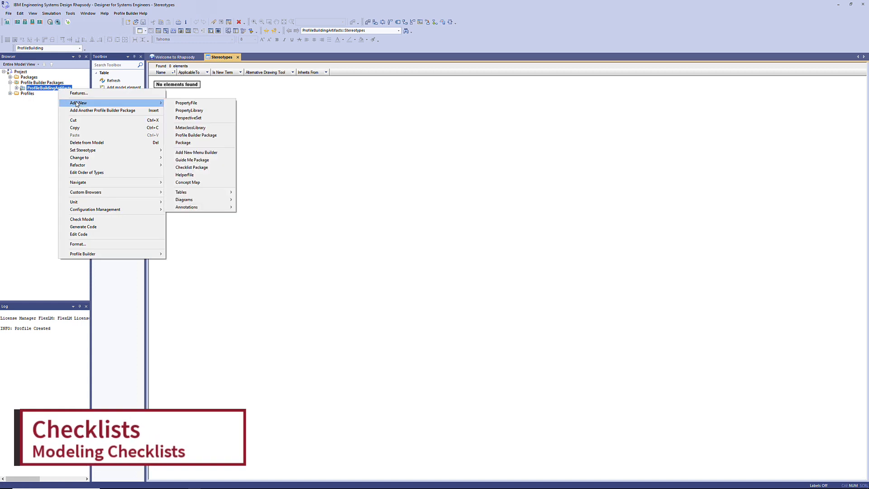
pyautogui.click(191, 167)
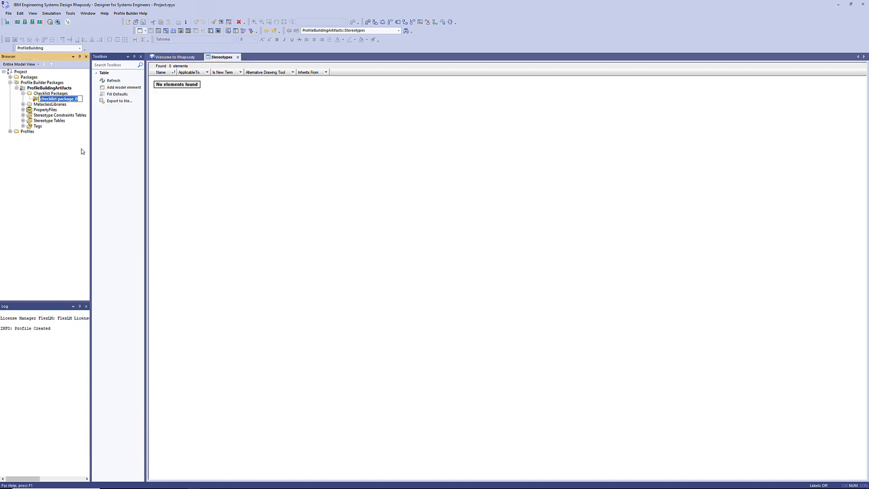
pyautogui.press('Return')
# Set the root checklist package tag of the new checklist package to profile_0 in its features
pyautogui.rightClick(75, 101)
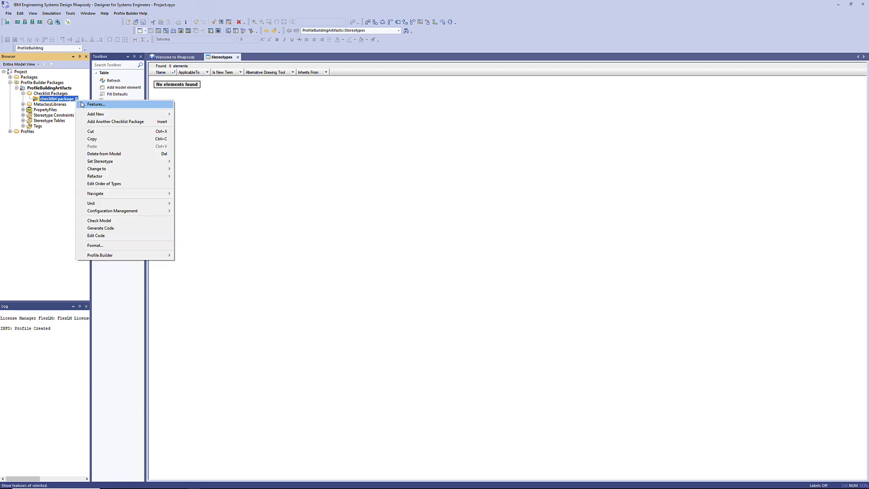
pyautogui.click(81, 102)
pyautogui.click(205, 131)
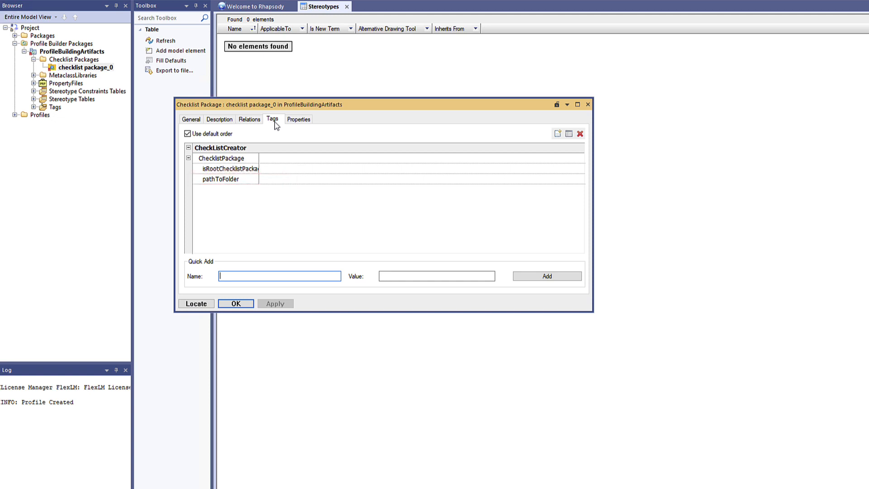
pyautogui.click(350, 169)
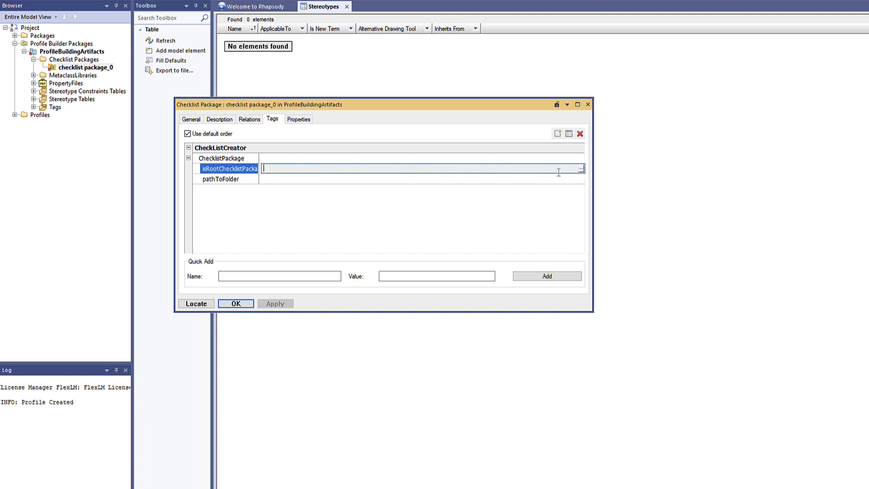
pyautogui.click(582, 171)
pyautogui.click(529, 199)
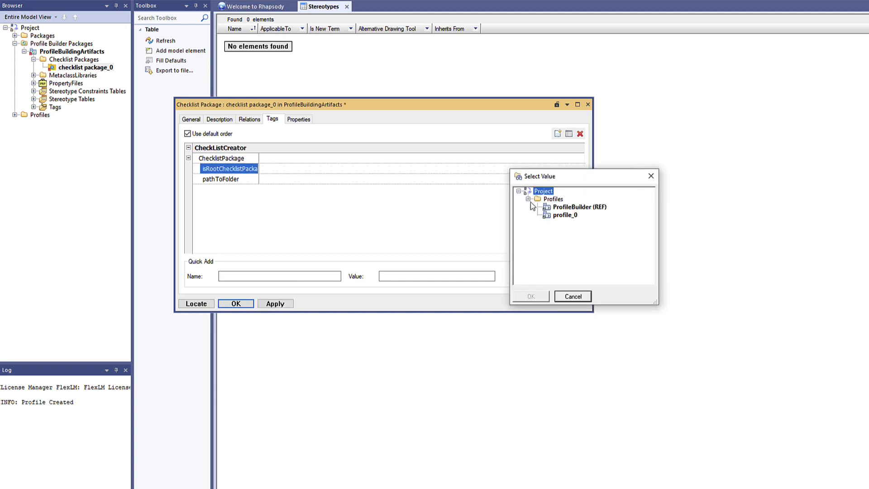
pyautogui.click(564, 215)
pyautogui.click(531, 296)
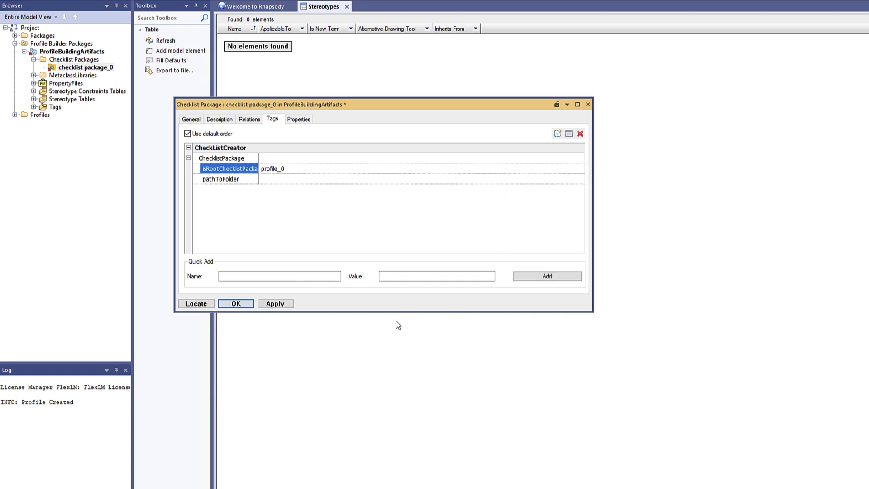
pyautogui.click(236, 303)
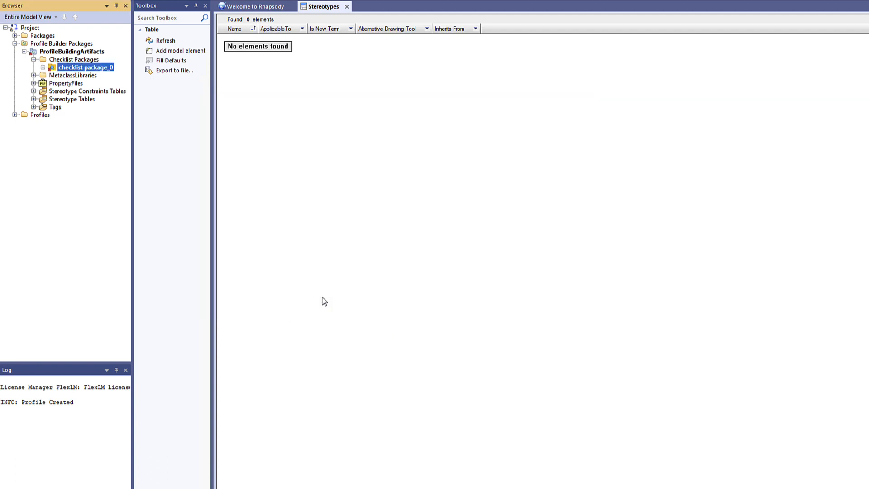
# Add a checklist diagram with its default name to the checklist package, leaving Populate Diagram off
pyautogui.rightClick(110, 68)
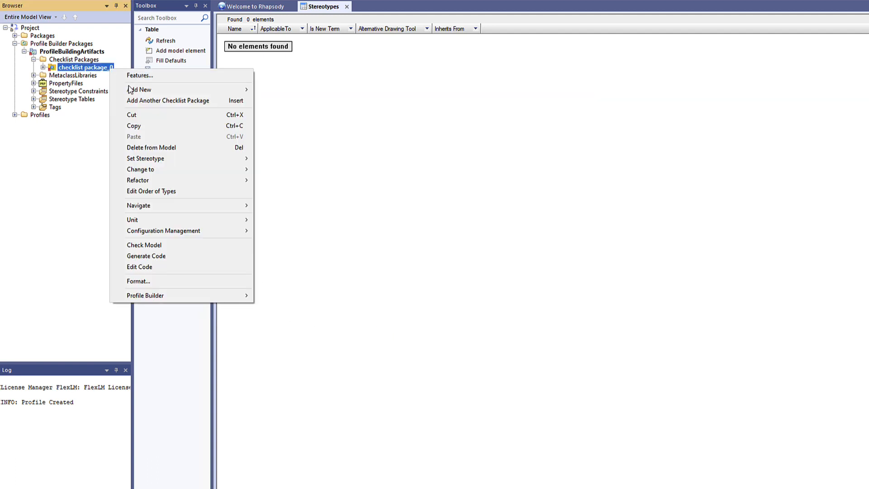
pyautogui.moveTo(220, 93)
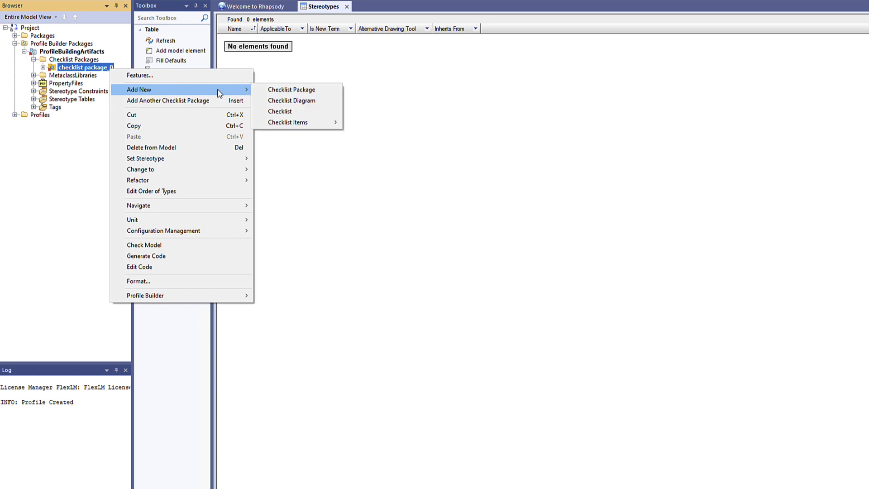
pyautogui.click(289, 100)
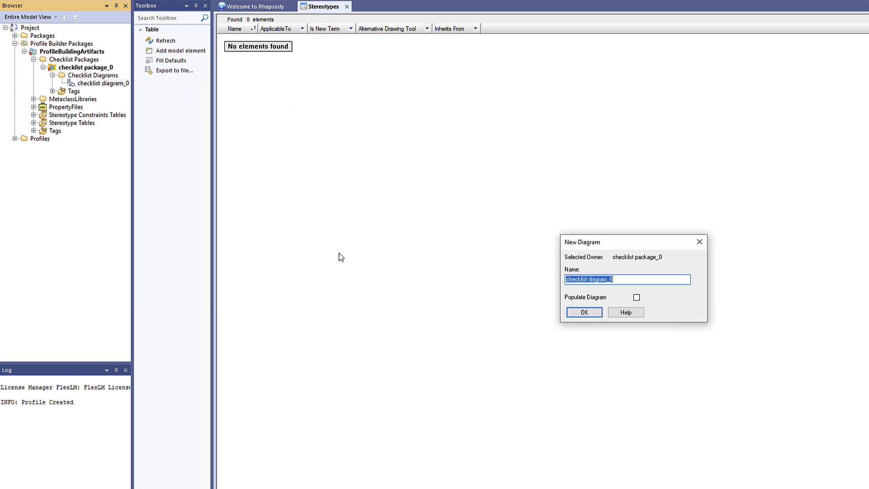
pyautogui.click(598, 313)
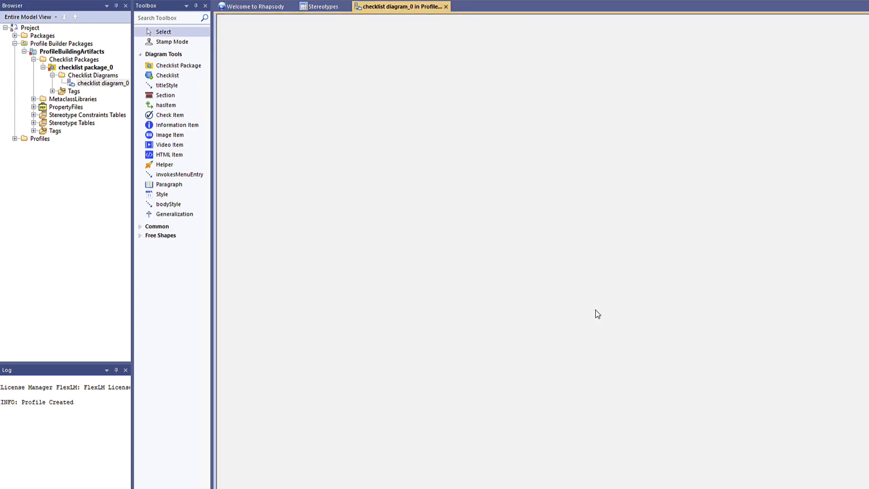
# Place a Checklist element named Getting Started on the checklist diagram
pyautogui.click(178, 75)
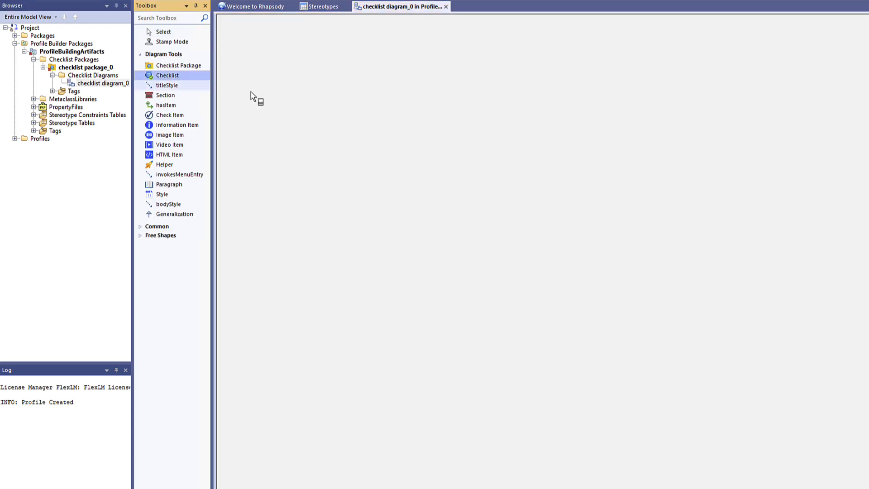
pyautogui.click(279, 100)
pyautogui.write('Getting Started')
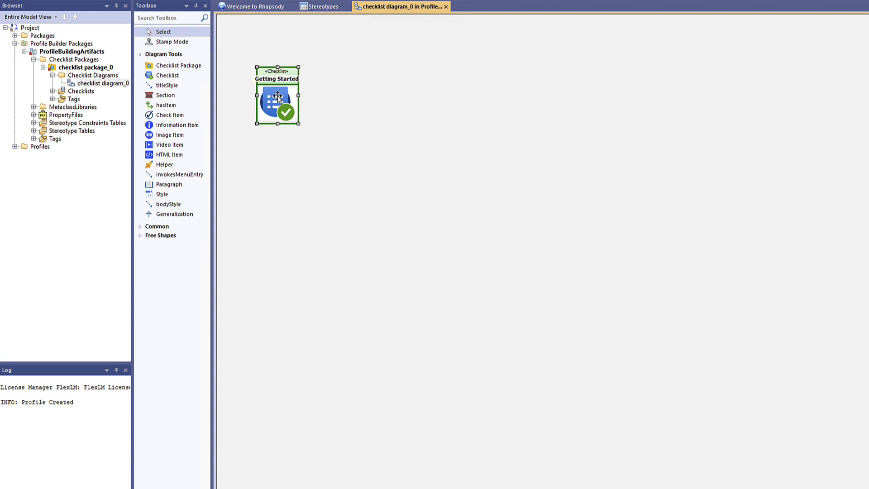
pyautogui.press('Return')
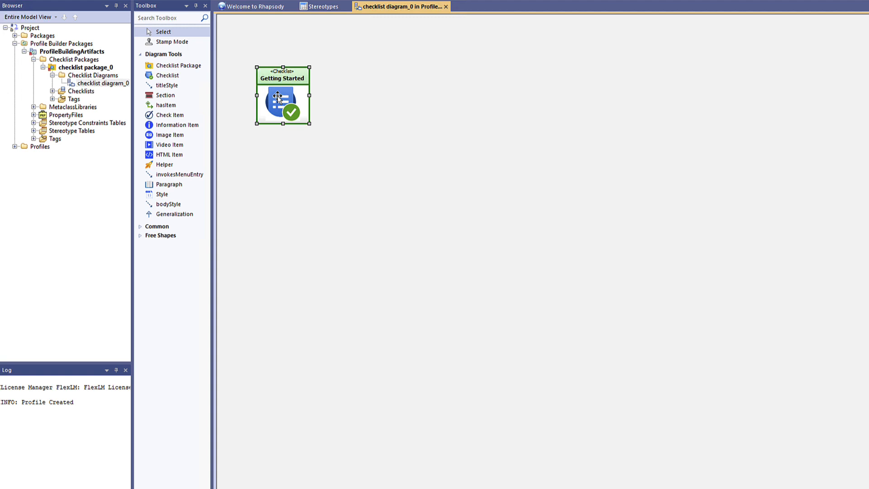
# Enter "Welcome to My Profile" as the description of the Getting Started checklist
pyautogui.rightClick(278, 96)
pyautogui.click(292, 101)
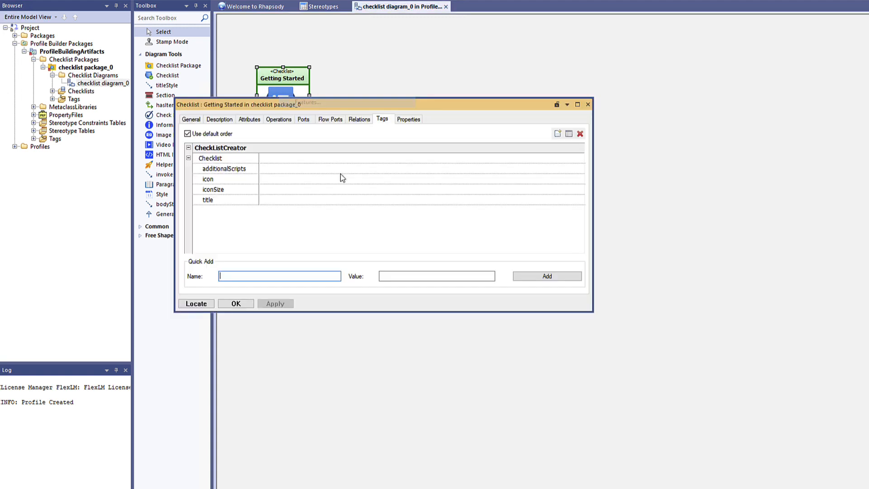
pyautogui.click(220, 119)
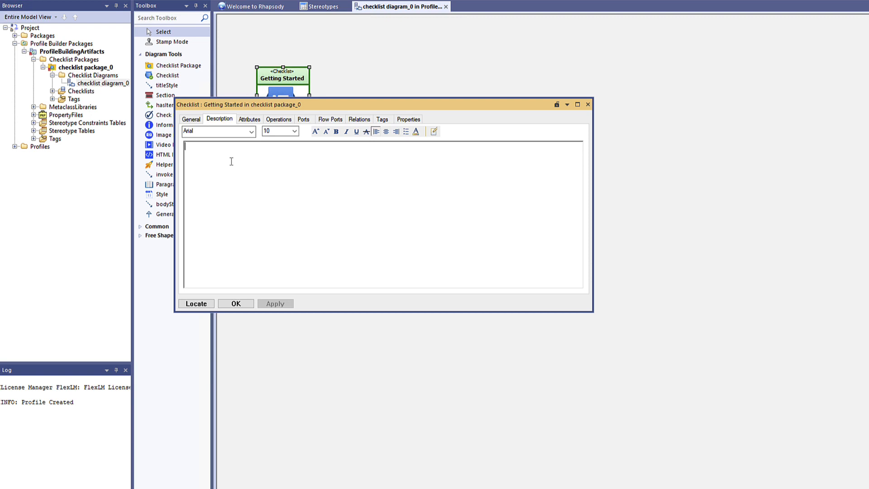
pyautogui.write('Welcome to My Profile')
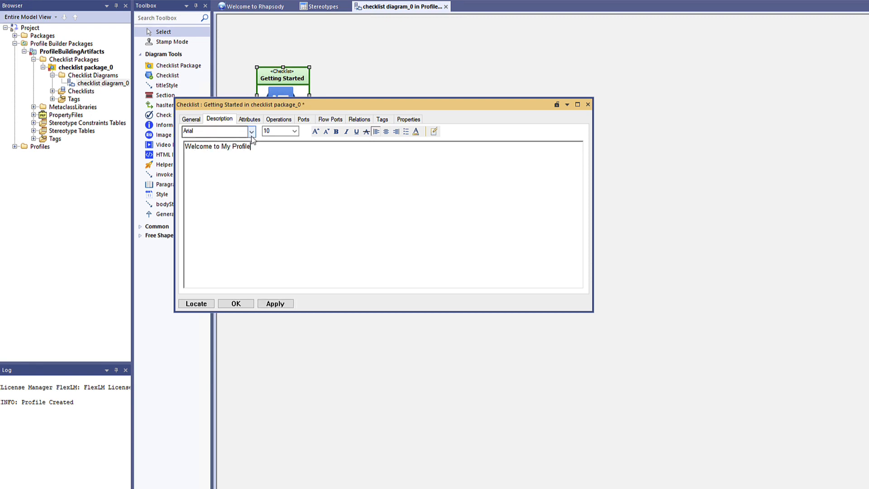
# Format the word Welcome in the checklist description as bold, size 14 and red, and accept the features
pyautogui.doubleClick(204, 147)
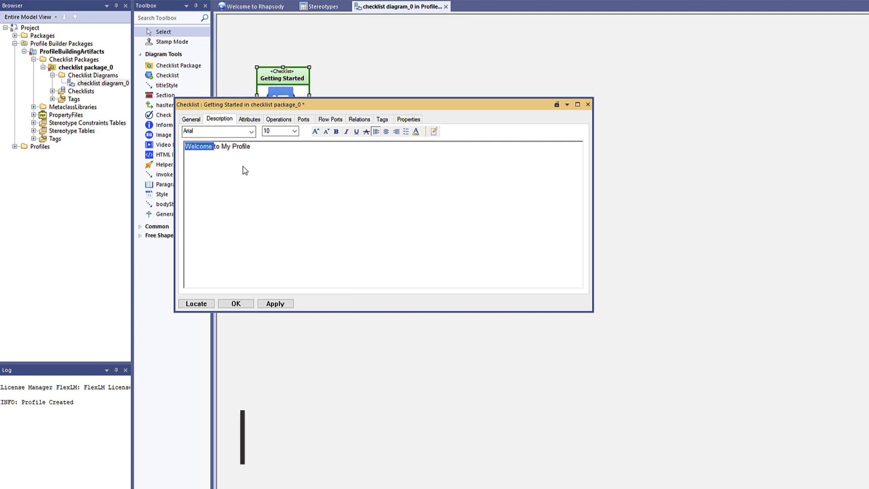
pyautogui.click(335, 132)
pyautogui.click(295, 132)
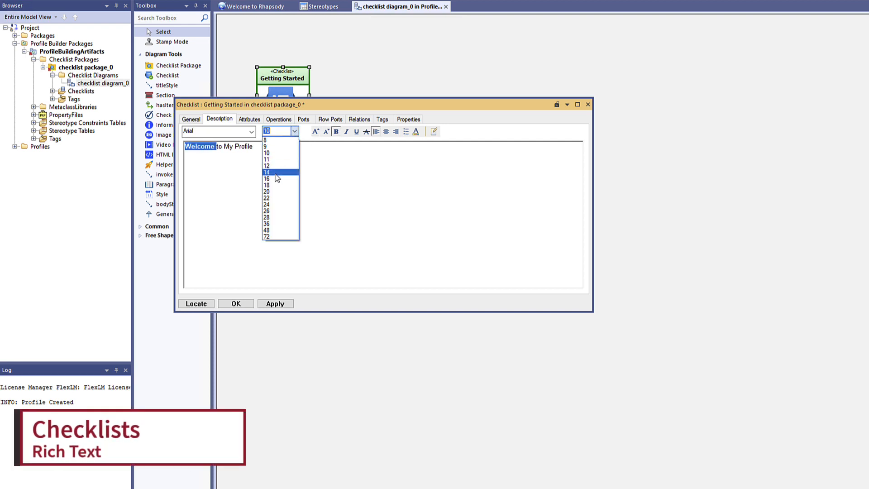
pyautogui.click(283, 170)
pyautogui.click(416, 131)
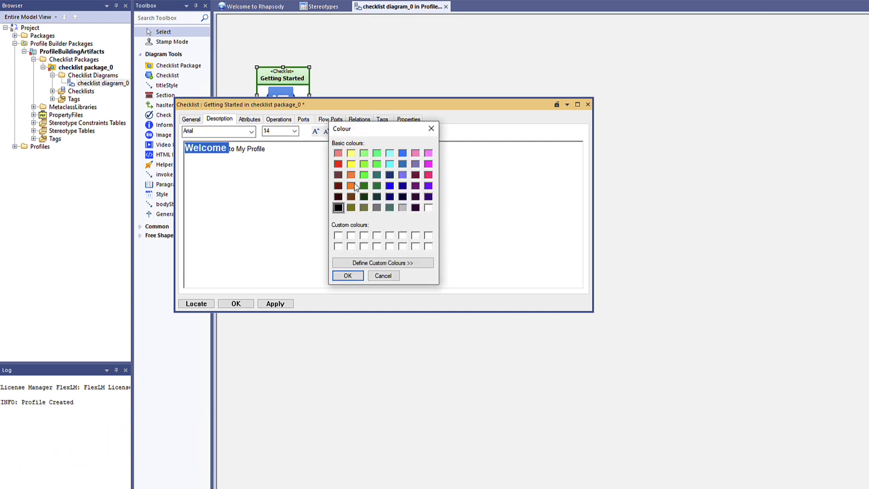
pyautogui.click(339, 164)
pyautogui.click(348, 275)
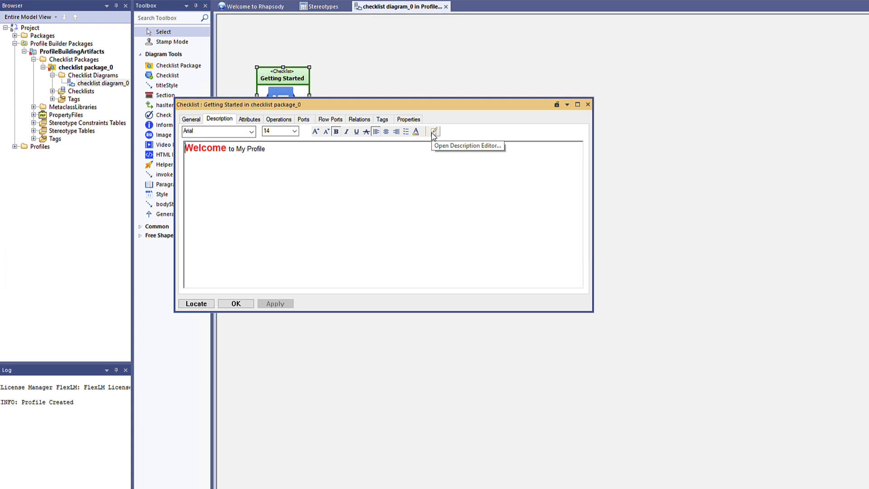
pyautogui.click(236, 303)
# Generate and open the Getting Started checklist with the Profile Builder command
pyautogui.rightClick(283, 88)
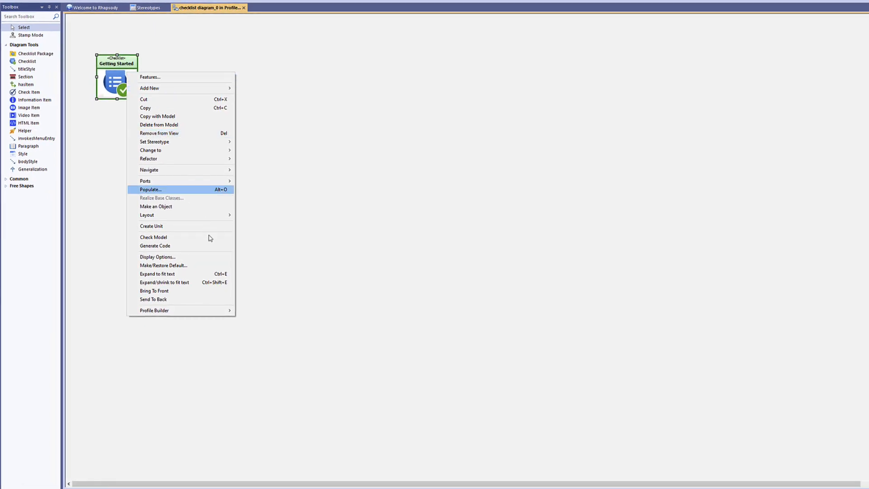
pyautogui.moveTo(205, 312)
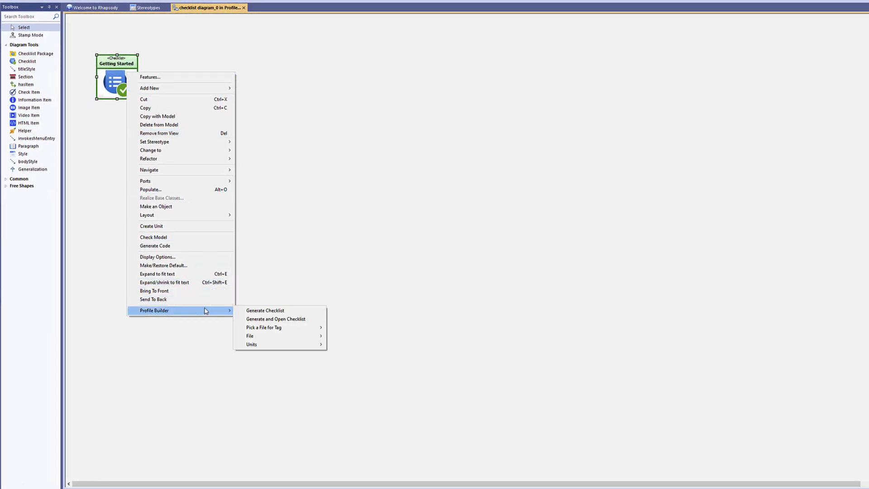
pyautogui.click(299, 320)
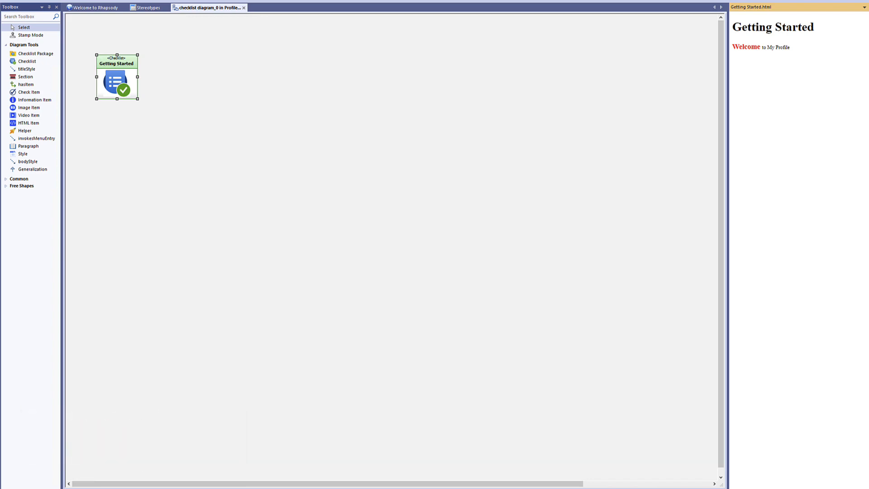
# Place two Section elements named Section 1 and Section 2 beside the Getting Started checklist using Stamp Mode
pyautogui.click(35, 36)
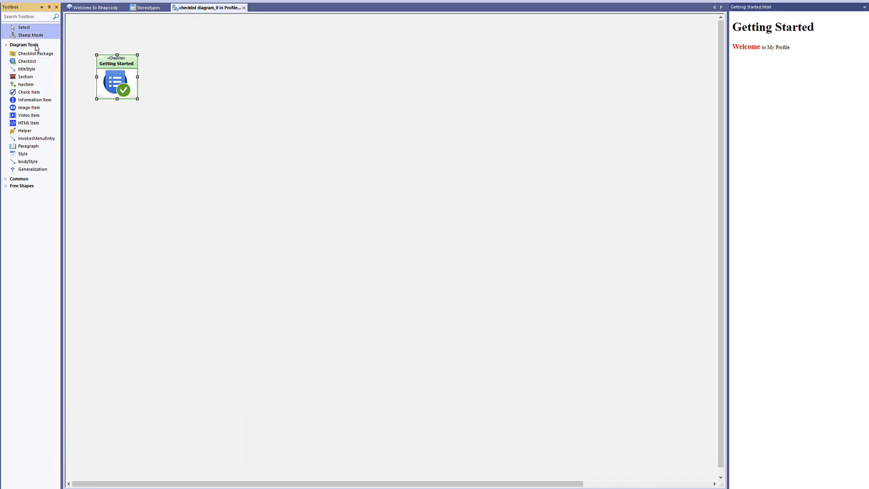
pyautogui.click(26, 77)
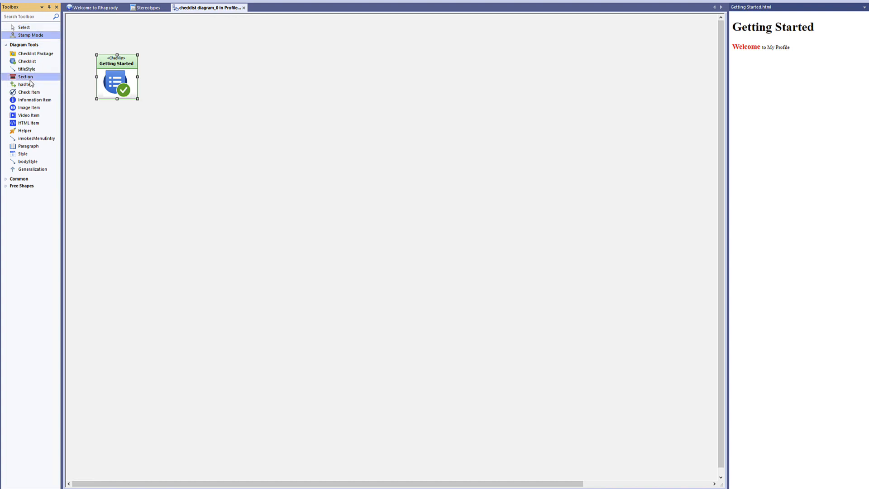
pyautogui.click(221, 78)
pyautogui.write('Sect')
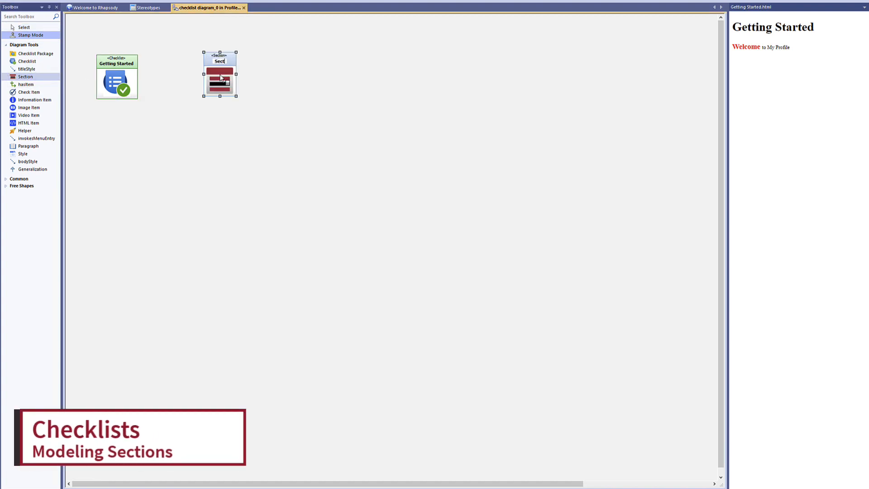
pyautogui.write('ion 1')
pyautogui.click(218, 135)
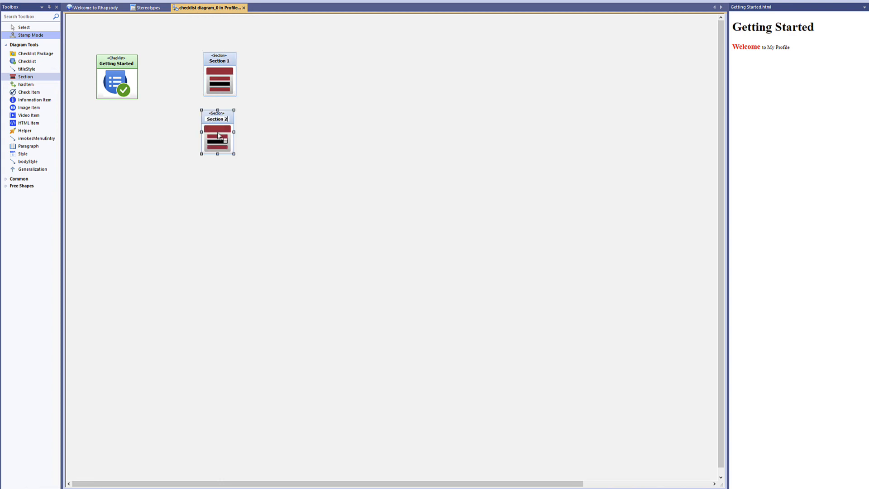
# Enter "Welcome to Section 1" as the description of Section 1 and accept it
pyautogui.rightClick(230, 82)
pyautogui.click(246, 86)
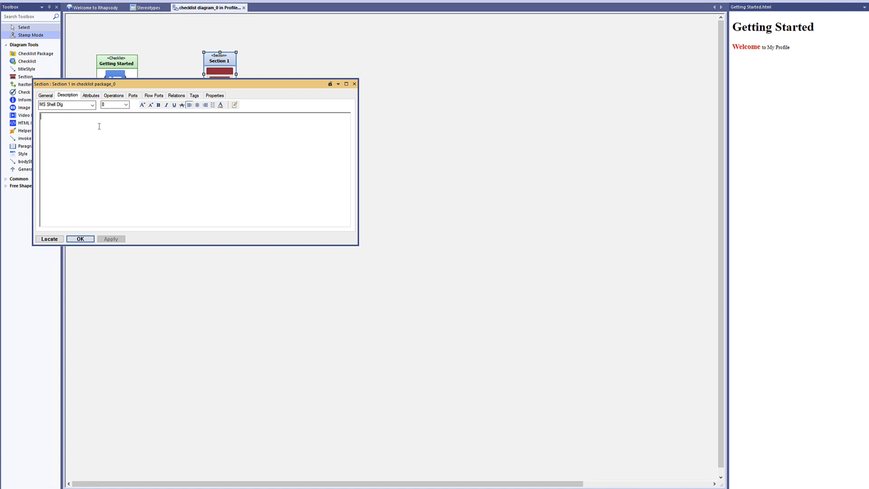
pyautogui.write('Welcome to Section 1')
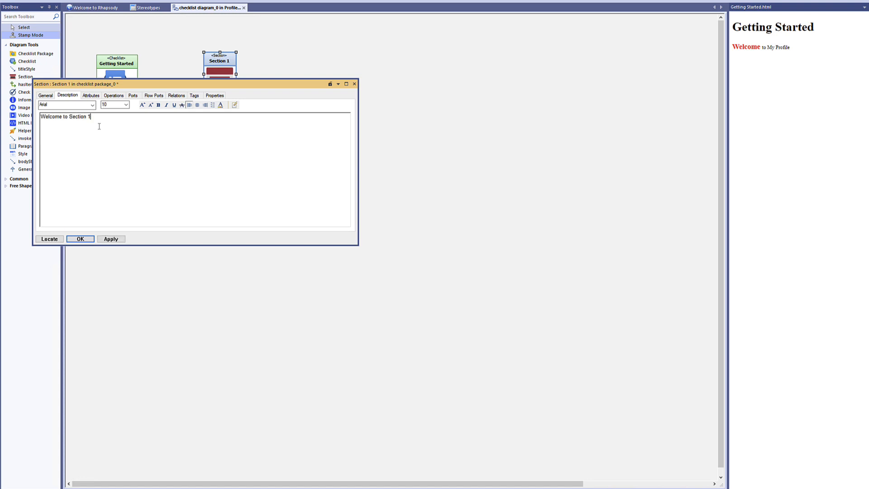
pyautogui.click(84, 239)
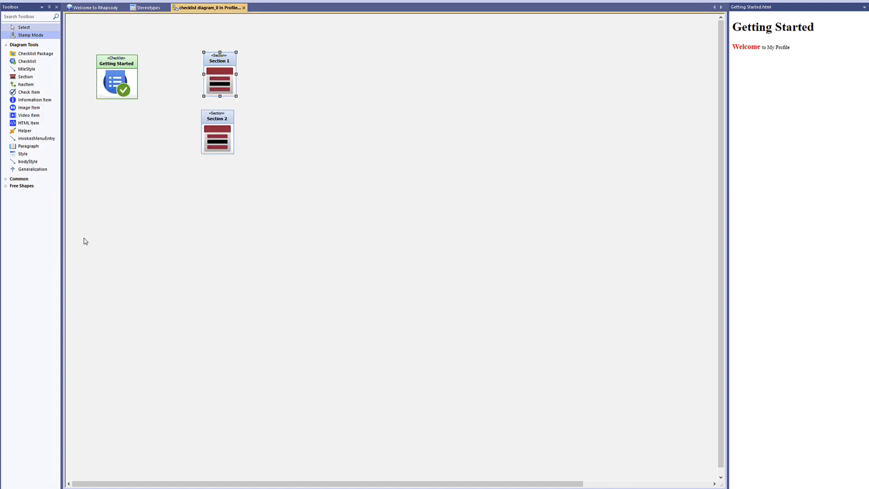
# Connect the Getting Started checklist to Section 1 and Section 2 with hasItem relations
pyautogui.click(26, 85)
pyautogui.click(138, 74)
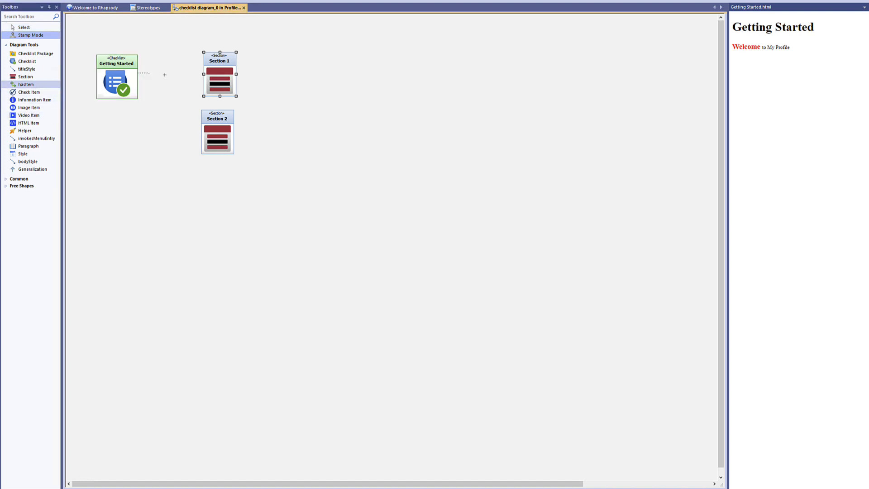
pyautogui.click(204, 72)
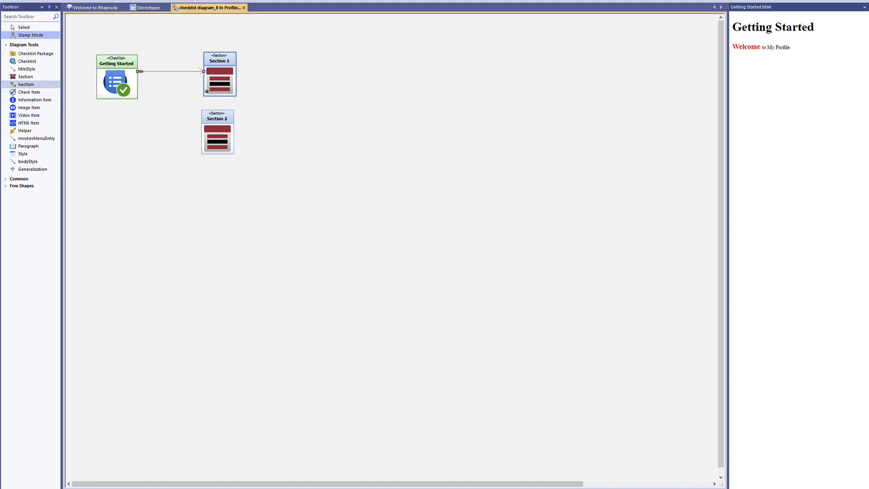
pyautogui.click(135, 86)
pyautogui.click(201, 132)
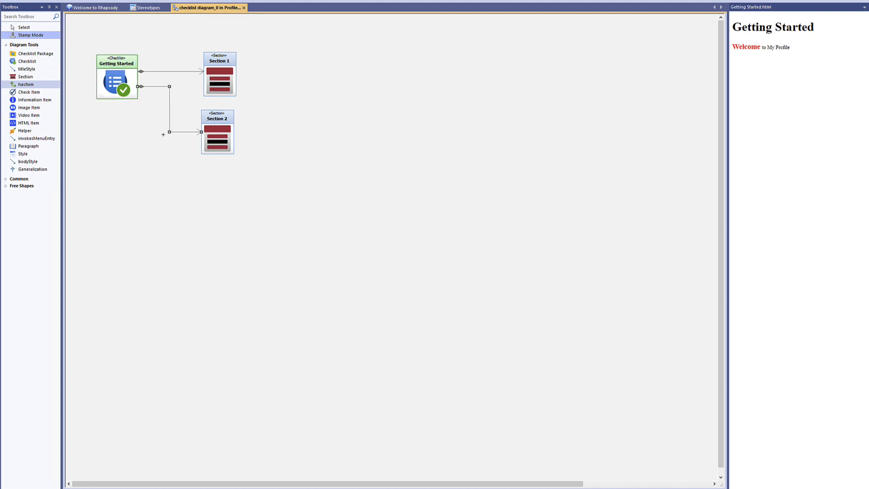
# Generate the Getting Started checklist with Profile Builder, refresh its page and expand Section 1
pyautogui.rightClick(126, 90)
pyautogui.moveTo(198, 328)
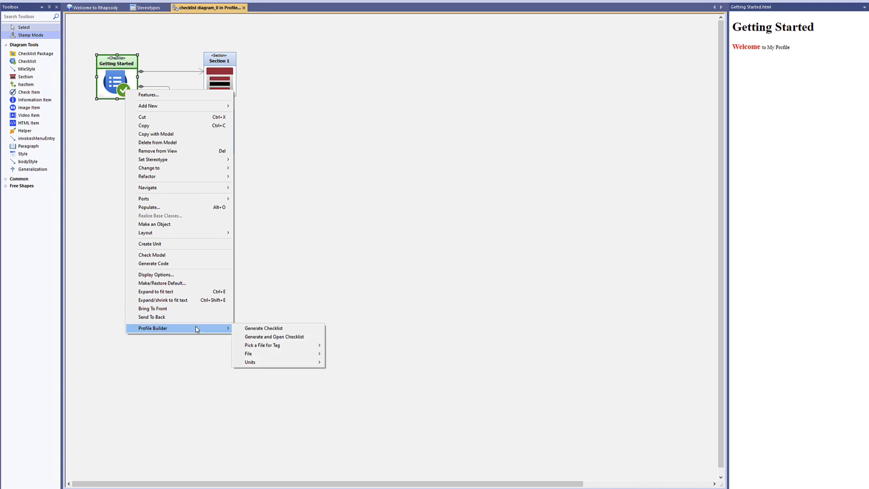
pyautogui.click(260, 330)
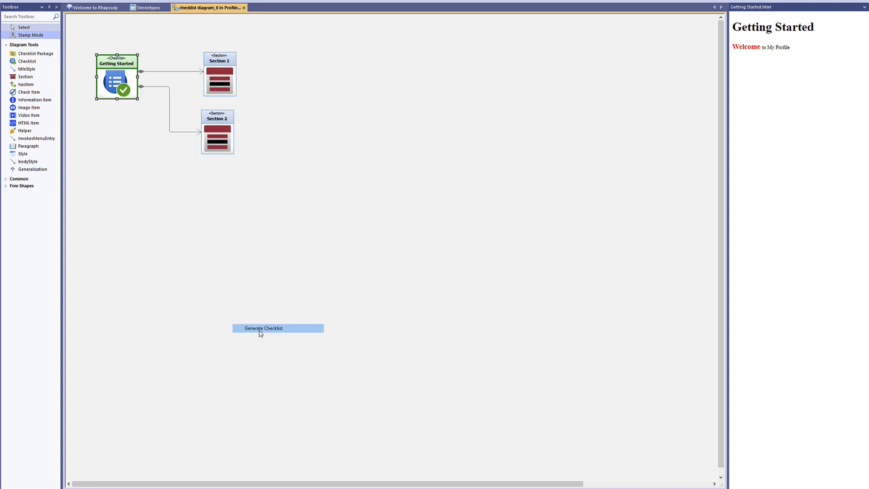
pyautogui.rightClick(751, 94)
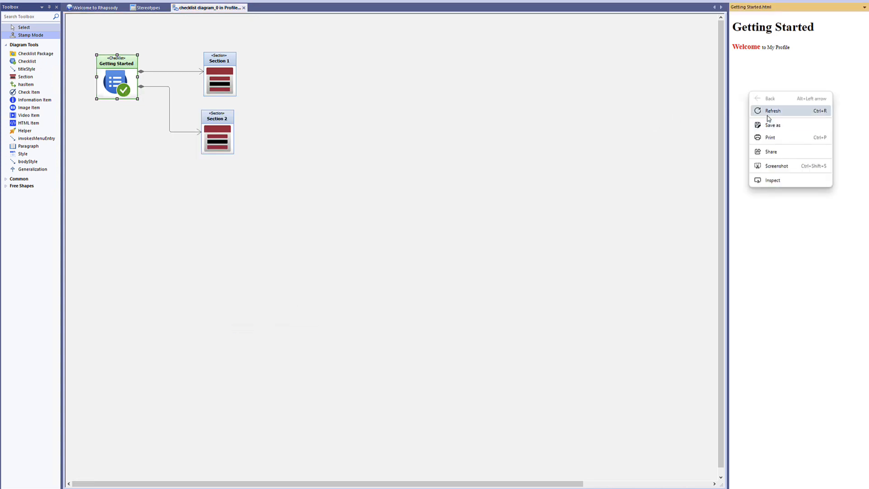
pyautogui.click(768, 112)
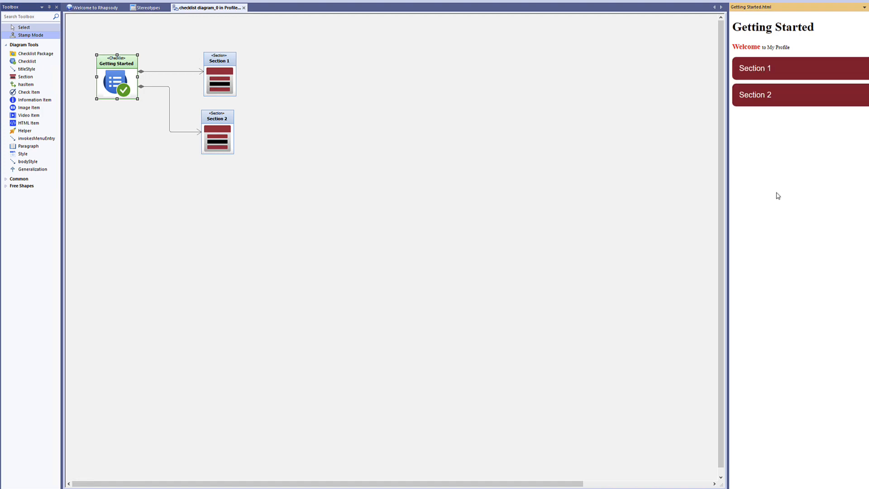
pyautogui.click(785, 73)
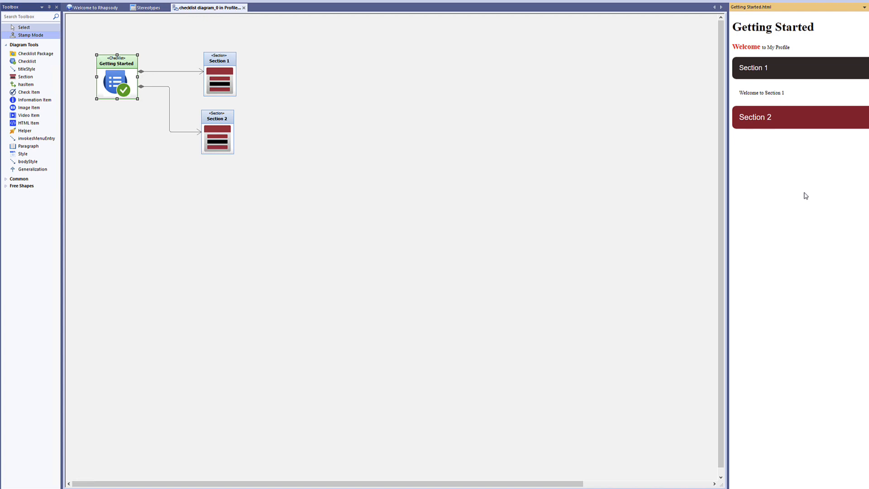
# Add two Check Items named Check 1 and Check 2 beside the sections, with Check 2 aligned below Check 1
pyautogui.click(29, 92)
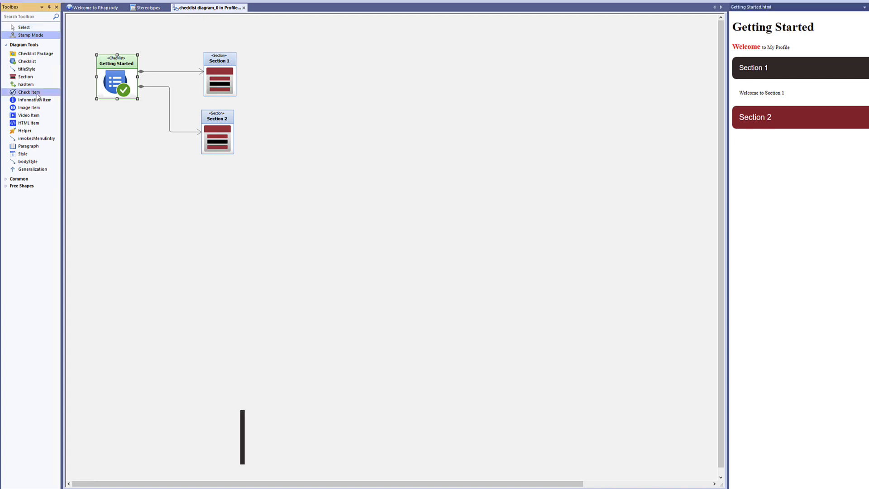
pyautogui.click(310, 91)
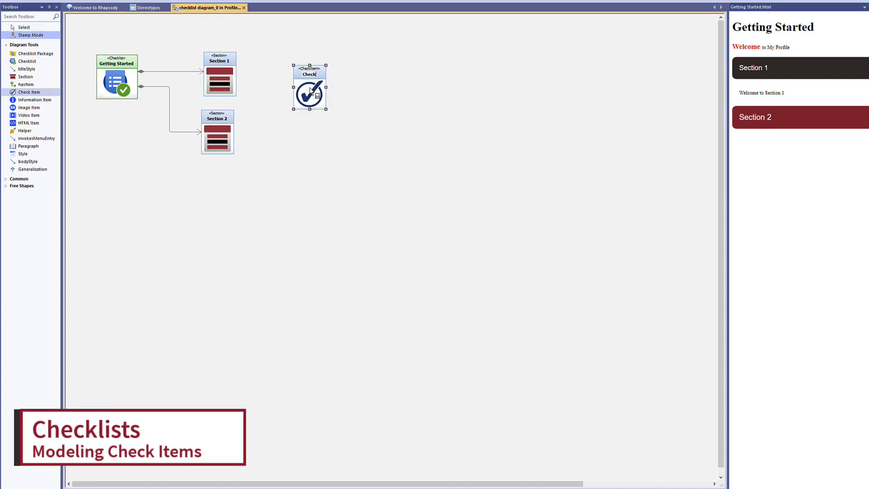
pyautogui.click(315, 132)
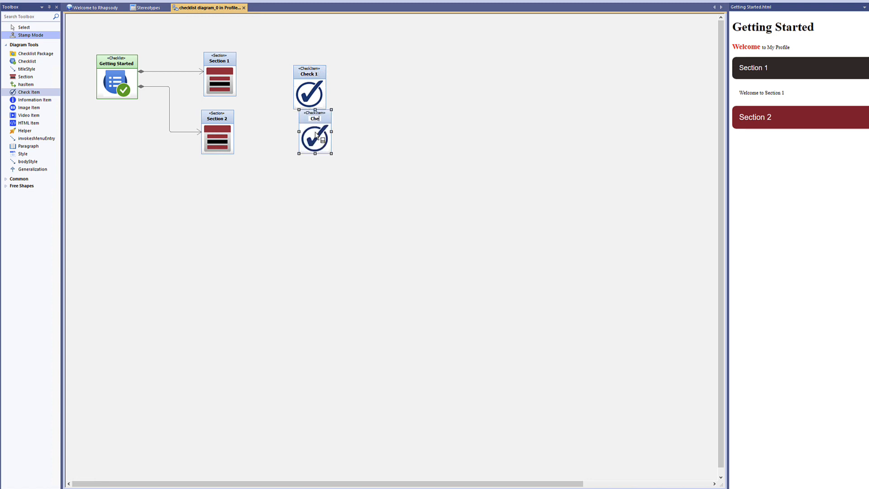
pyautogui.press('Escape')
pyautogui.moveTo(324, 141); pyautogui.dragTo(319, 157)
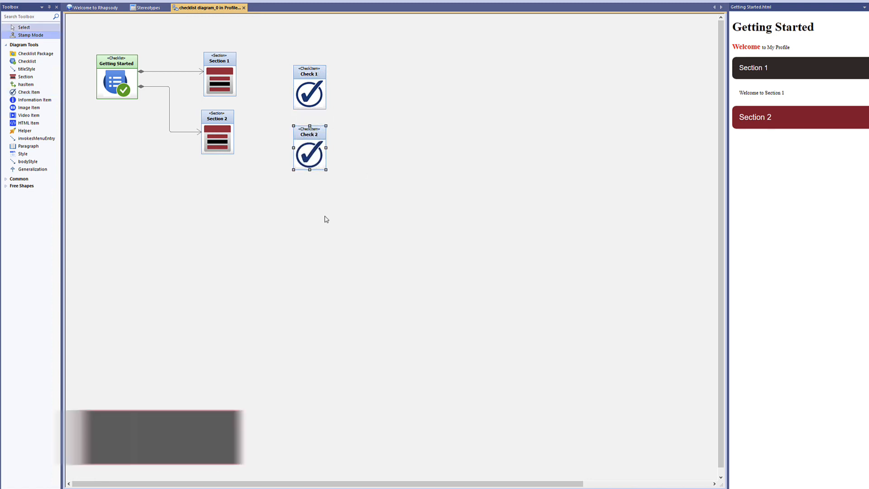
# Place an Image Item below Check 2 in the checklist diagram, keeping its default name
pyautogui.click(29, 107)
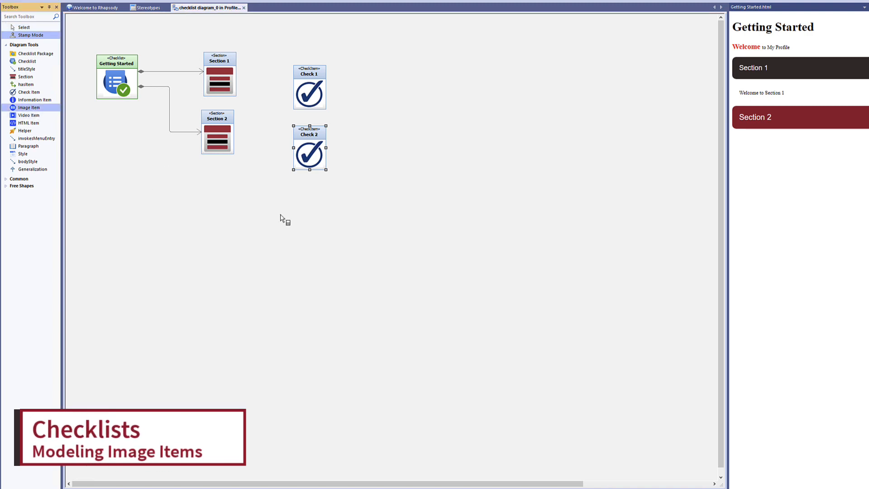
pyautogui.click(310, 221)
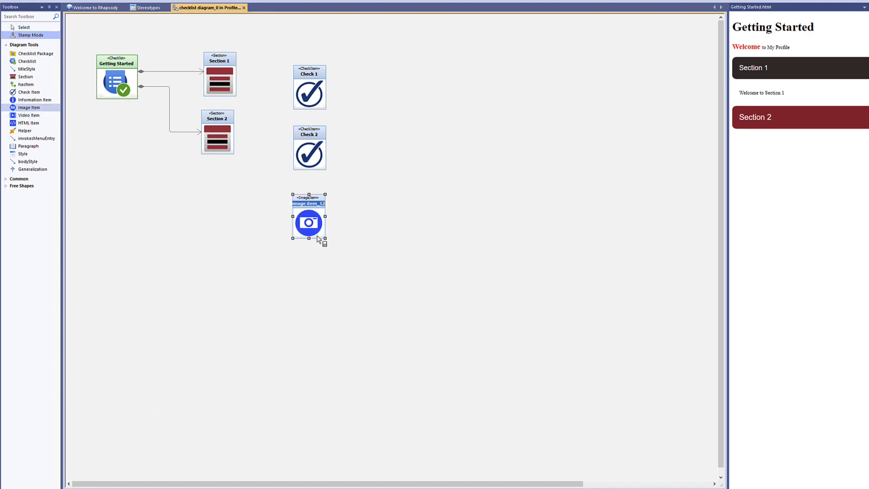
pyautogui.click(312, 222)
# Assign Minion.png from the DemoData folder on the C: drive to the Image Item's file tag with Profile Builder
pyautogui.rightClick(312, 217)
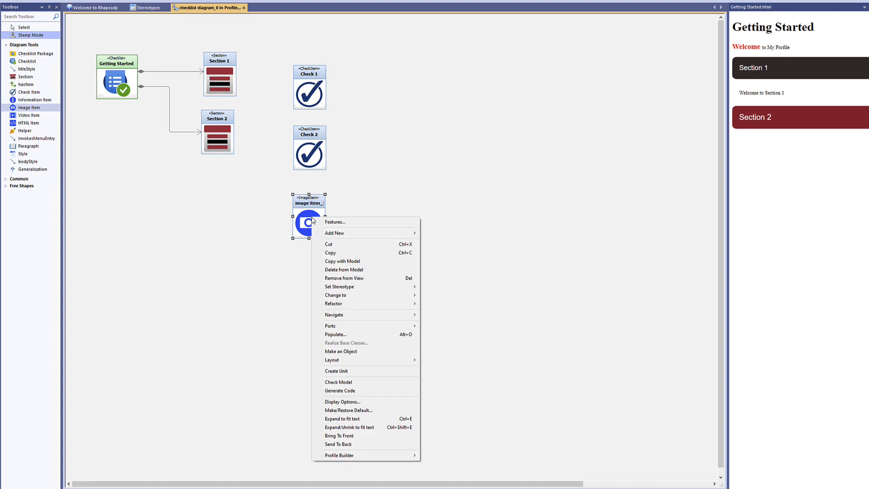
pyautogui.moveTo(398, 456)
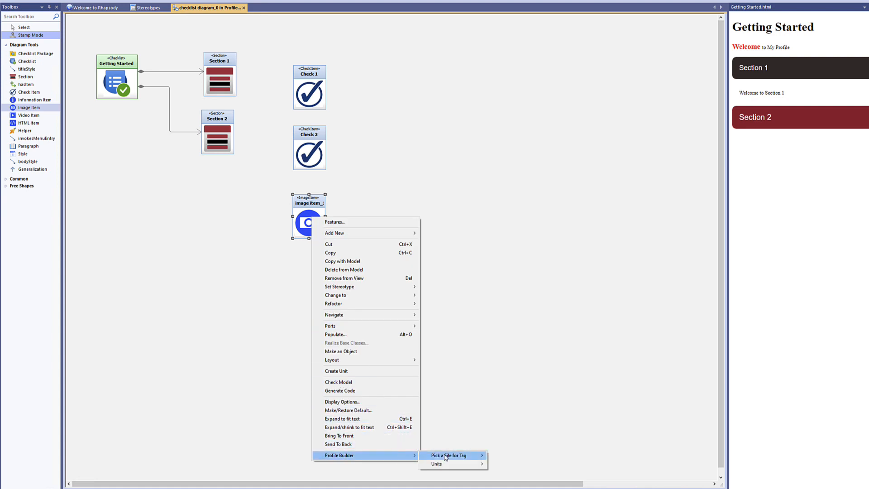
pyautogui.moveTo(453, 456)
pyautogui.click(503, 456)
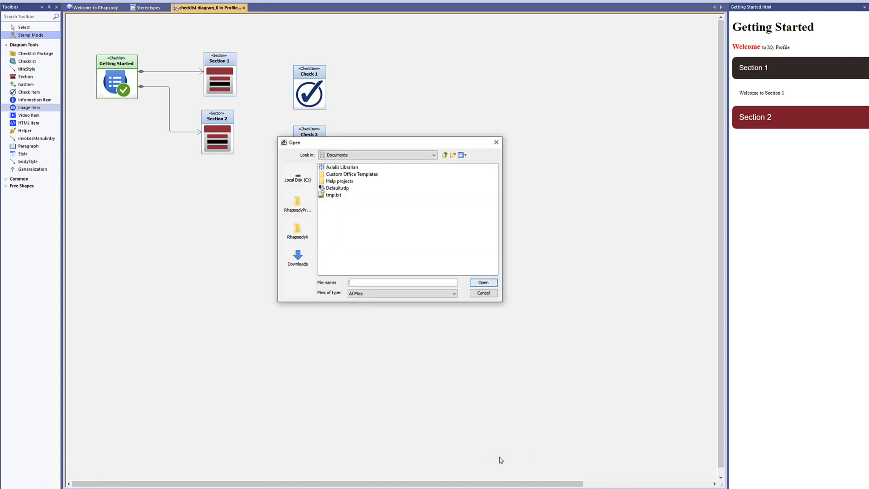
pyautogui.click(292, 182)
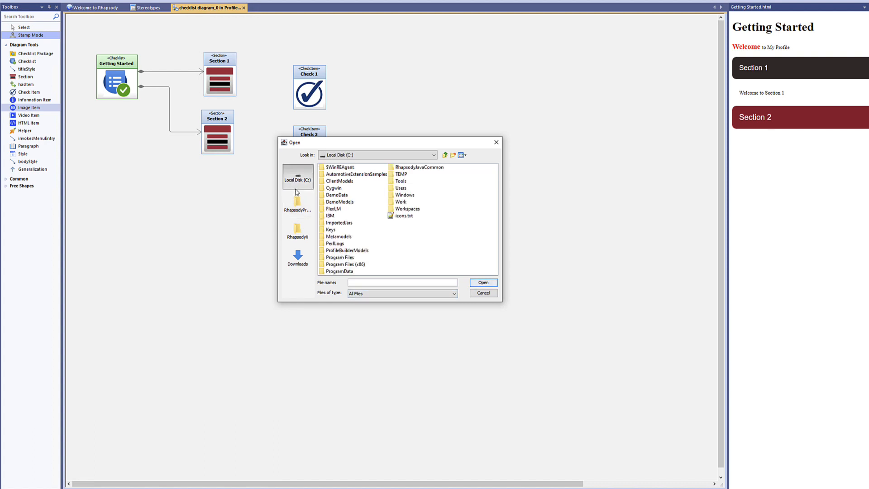
pyautogui.doubleClick(335, 196)
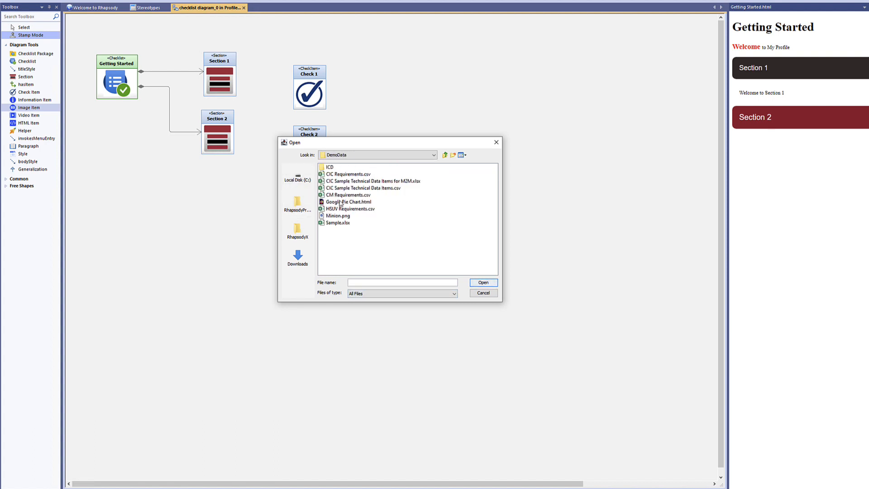
pyautogui.click(338, 216)
pyautogui.click(484, 284)
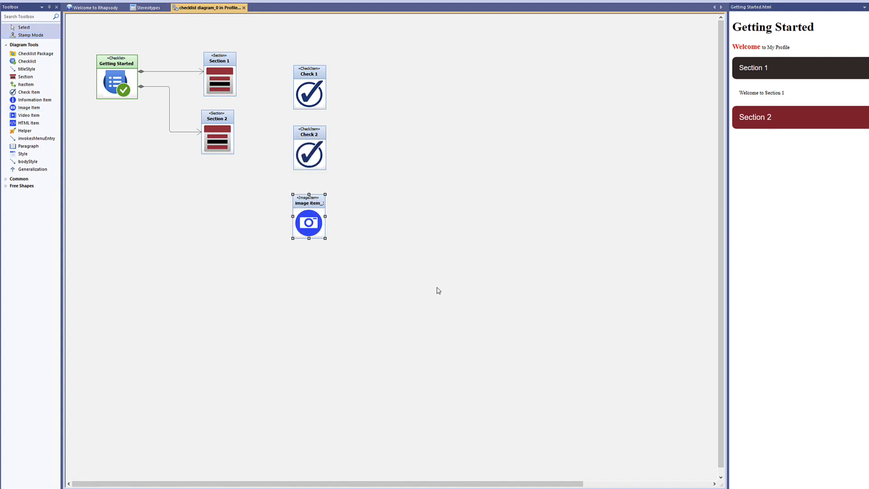
# Draw hasItem relations from Section 1 to Check 1 and Check 2, and from Section 2 to the Image Item
pyautogui.click(26, 84)
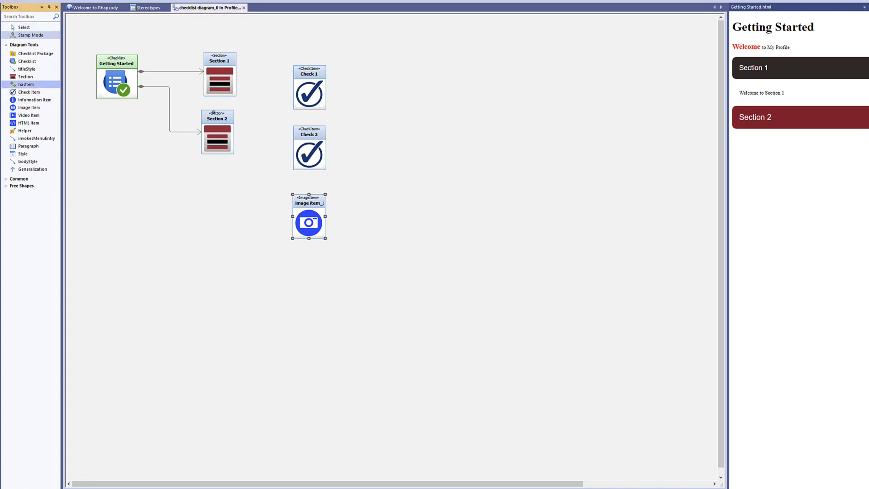
pyautogui.click(236, 73)
pyautogui.click(294, 79)
pyautogui.click(234, 84)
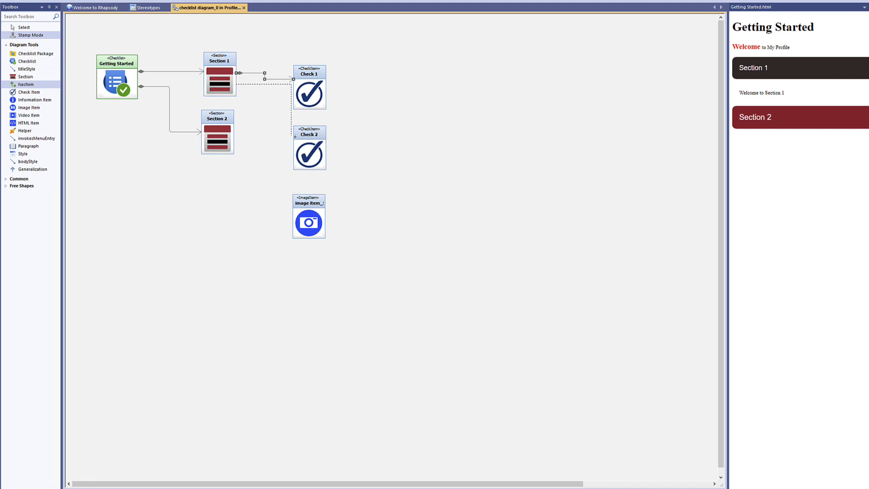
pyautogui.click(294, 136)
pyautogui.click(233, 146)
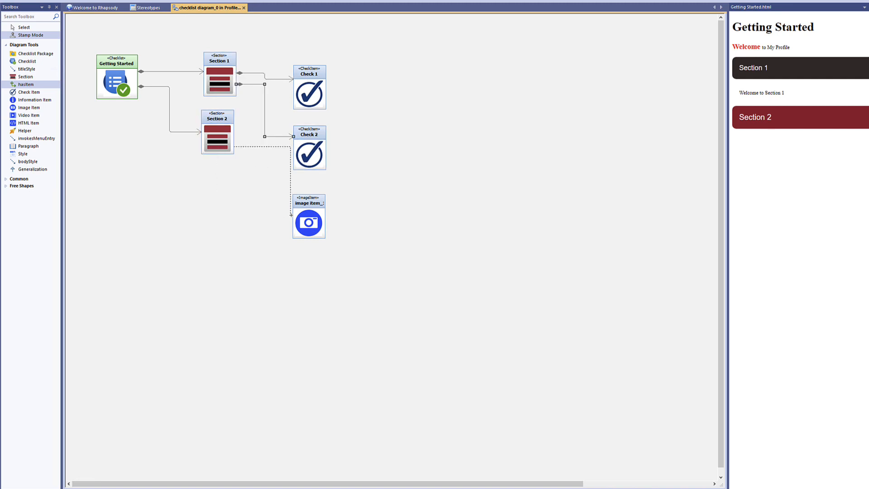
pyautogui.click(293, 214)
# Enable AutoGenerateChecklistsOnSave in the project's ProfileBuilder auto-generation properties and accept the features
pyautogui.rightClick(0, 24)
pyautogui.click(4, 29)
pyautogui.click(123, 96)
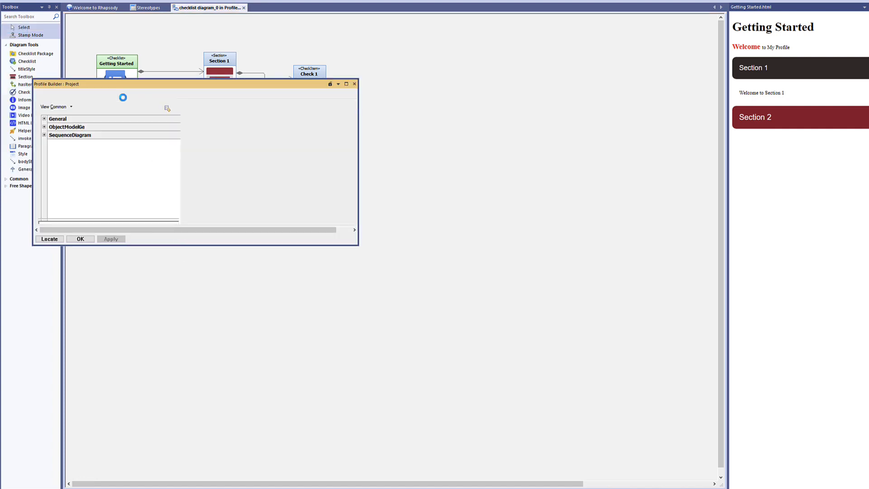
pyautogui.click(71, 105)
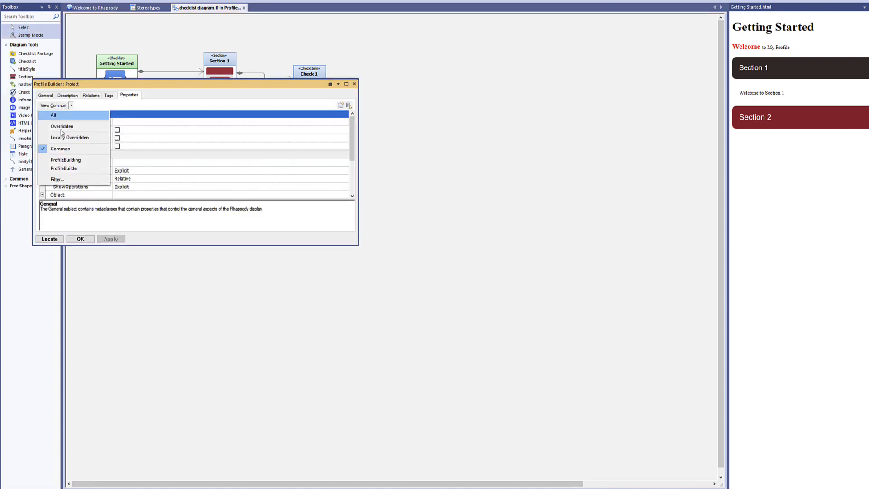
pyautogui.click(69, 168)
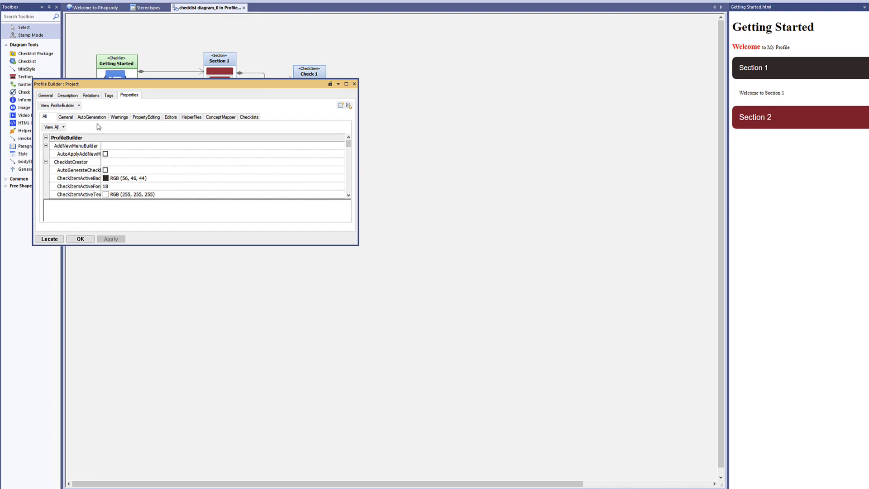
pyautogui.click(97, 117)
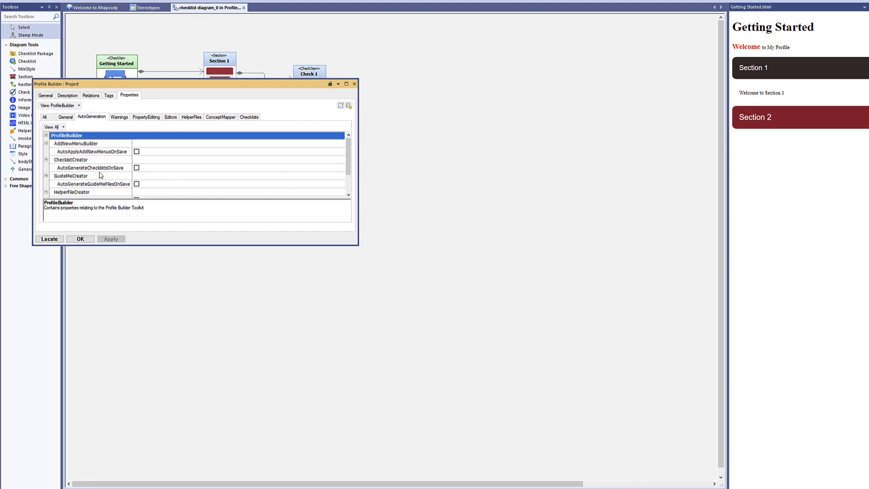
pyautogui.click(137, 168)
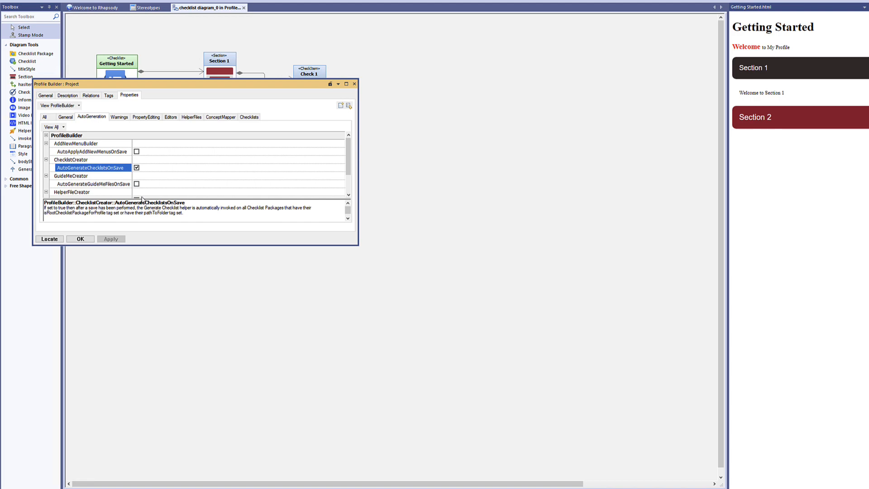
pyautogui.click(88, 240)
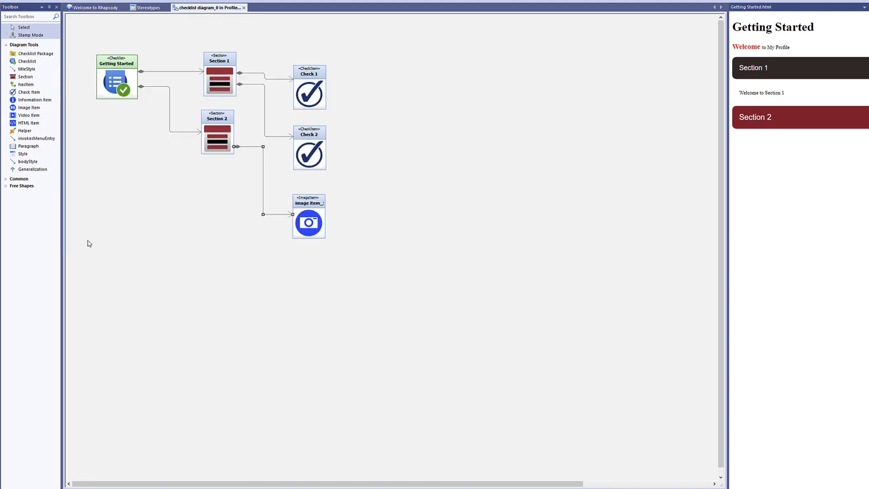
# Deselect the relation in the diagram and refresh the Getting Started checklist page
pyautogui.click(84, 263)
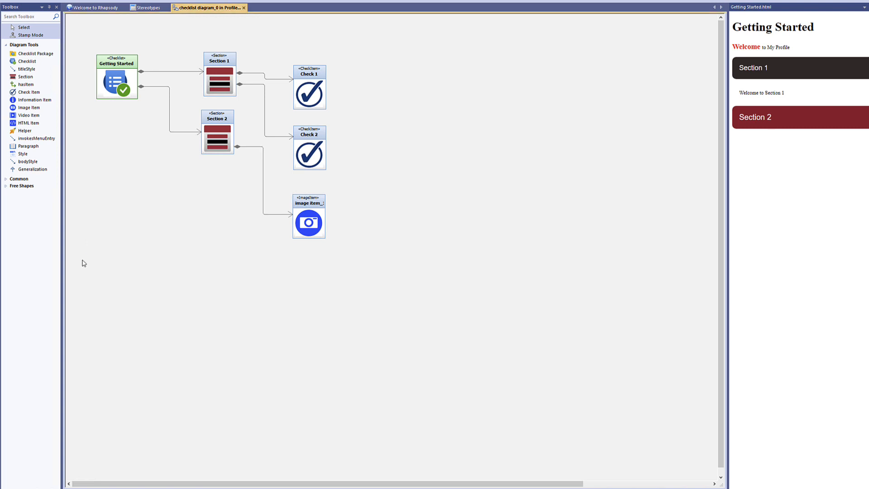
pyautogui.rightClick(766, 171)
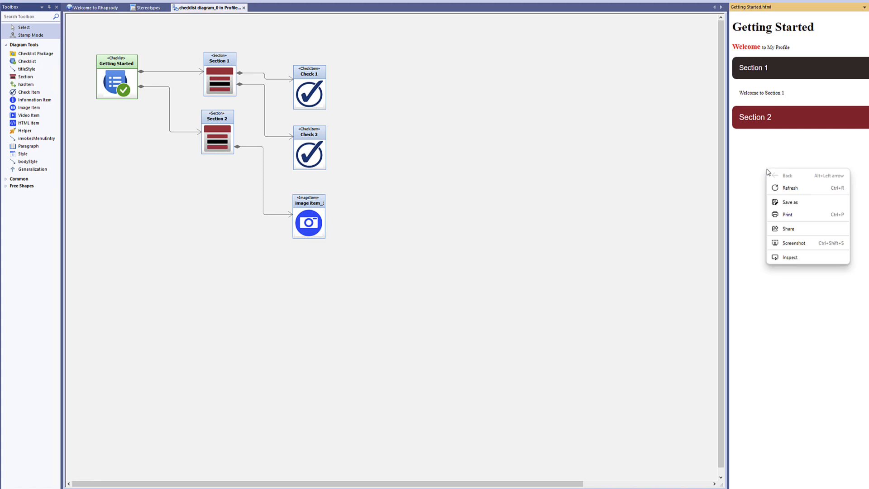
pyautogui.click(788, 188)
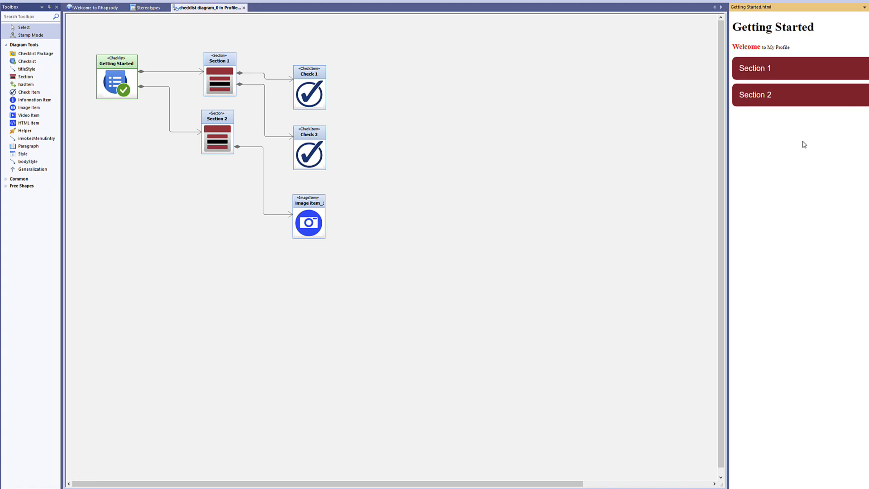
# Expand Section 1 in the generated checklist and mark Check 1 and Check 2 as done
pyautogui.click(788, 78)
pyautogui.click(795, 111)
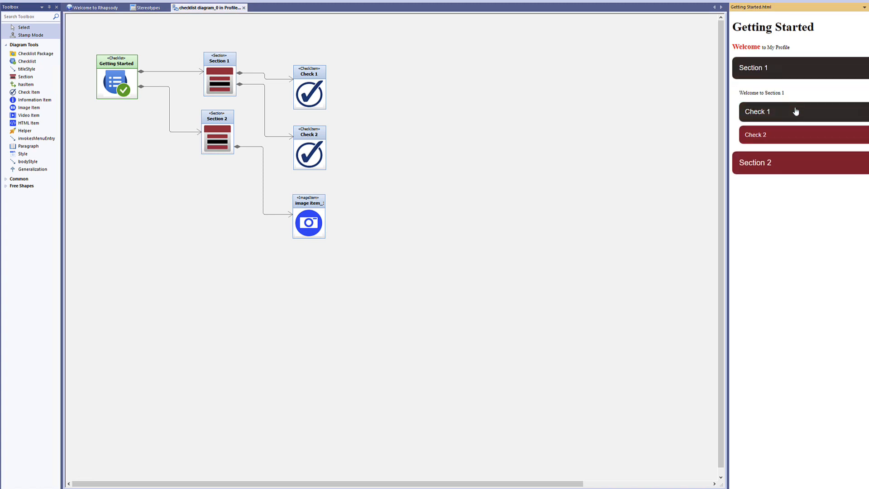
pyautogui.click(851, 138)
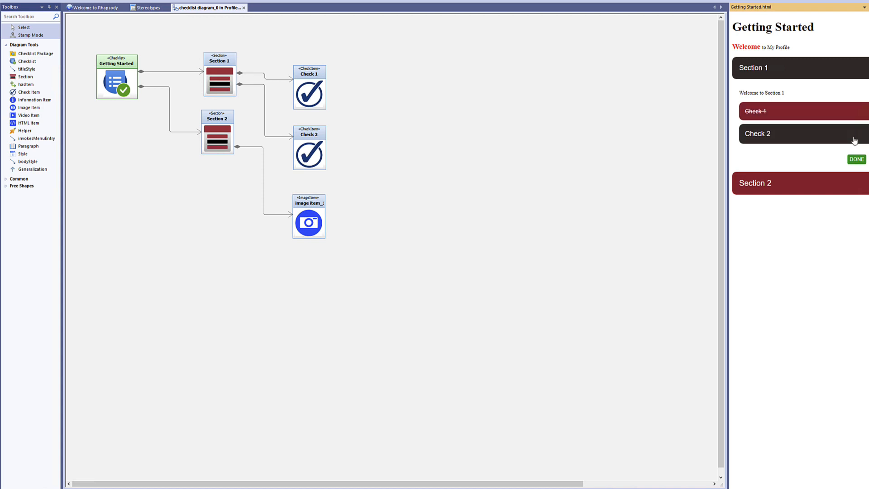
pyautogui.click(857, 162)
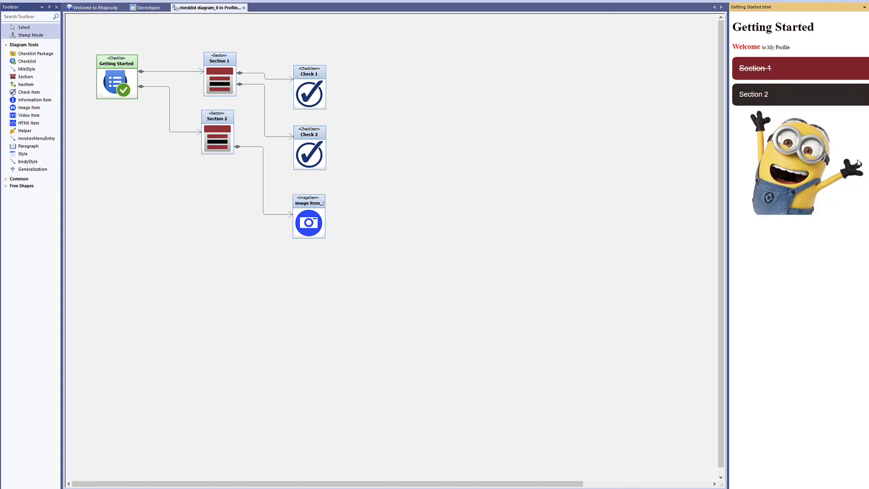
# Add an HTML Item beside the Image Item and pick Google Pie Chart.html from the DemoData folder on C: as its tag file
pyautogui.click(39, 124)
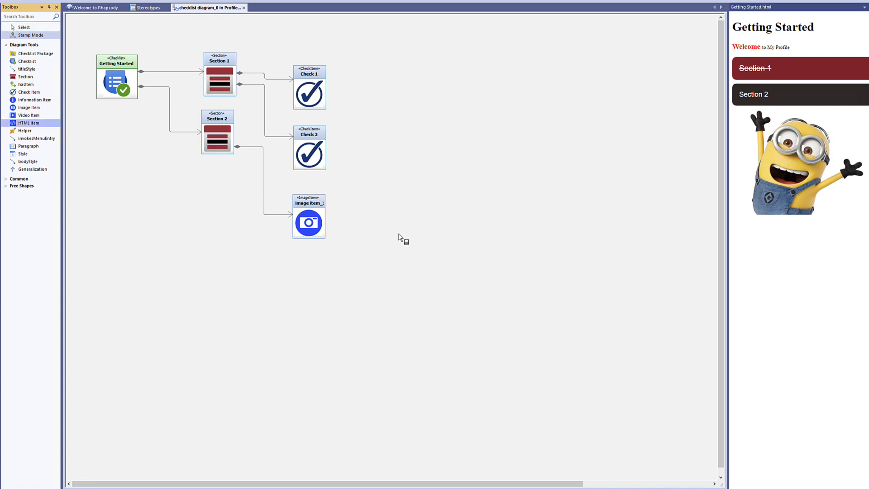
pyautogui.click(393, 219)
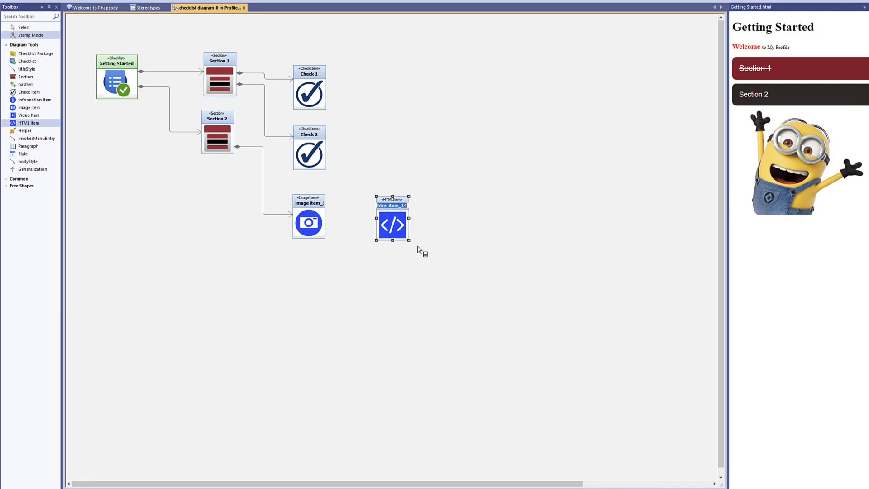
pyautogui.rightClick(392, 224)
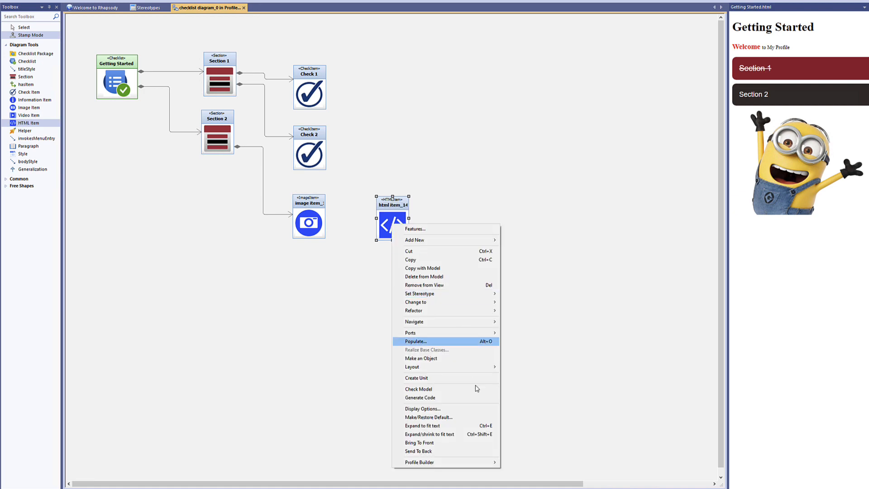
pyautogui.moveTo(465, 462)
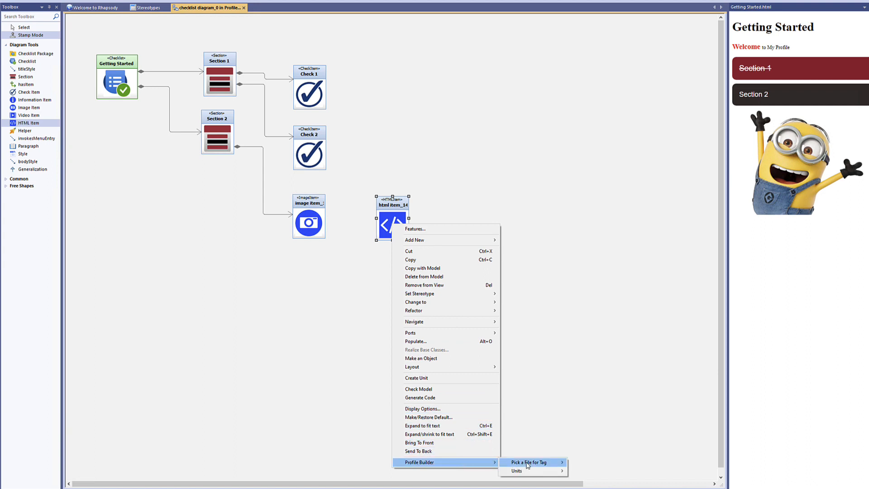
pyautogui.moveTo(528, 463)
pyautogui.click(591, 462)
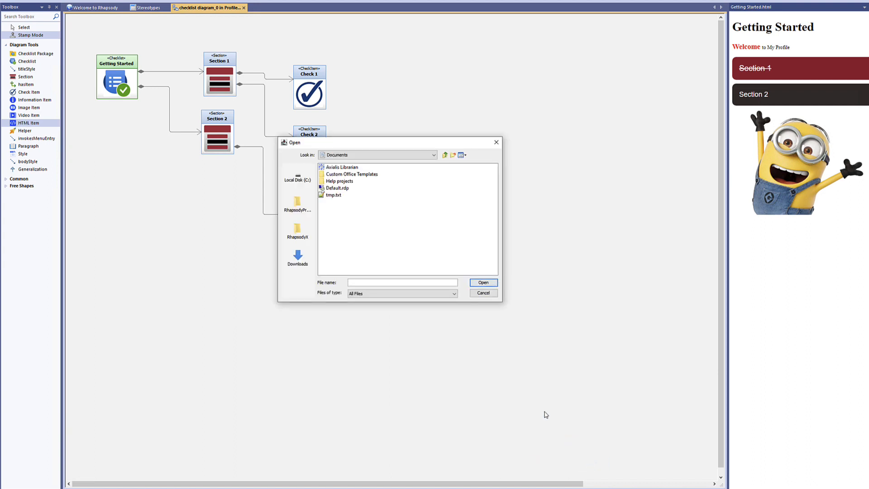
pyautogui.click(298, 177)
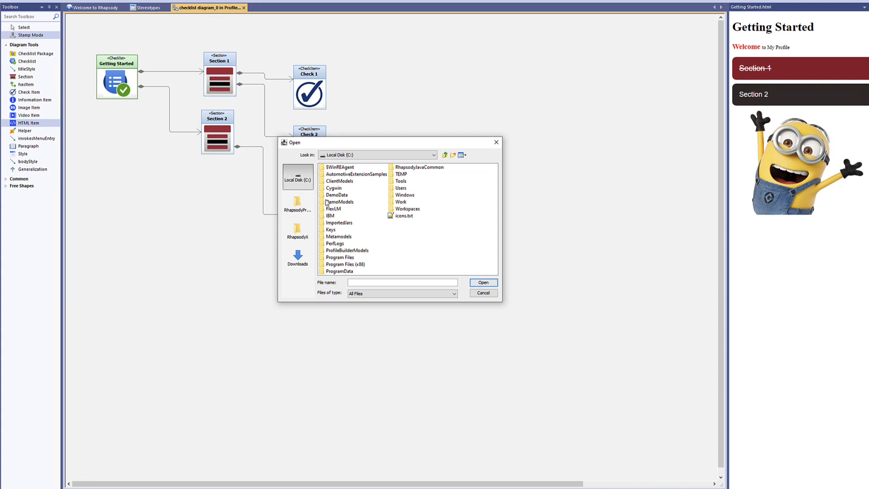
pyautogui.doubleClick(335, 196)
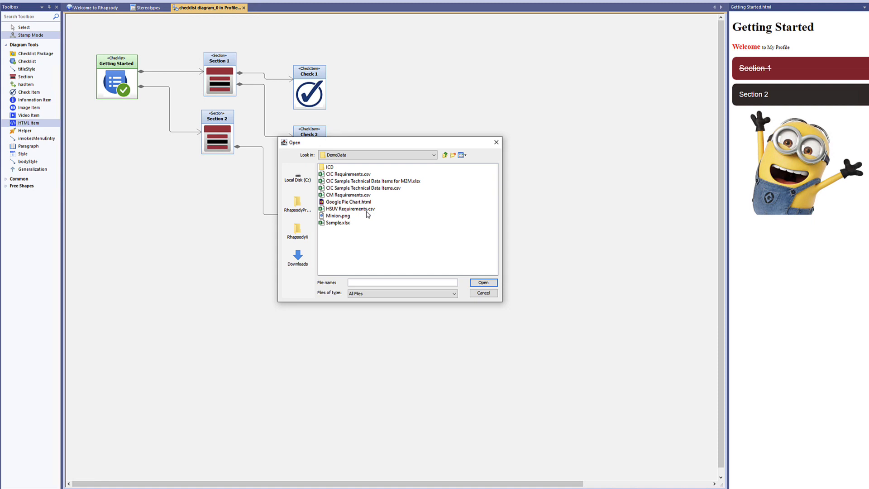
pyautogui.click(349, 202)
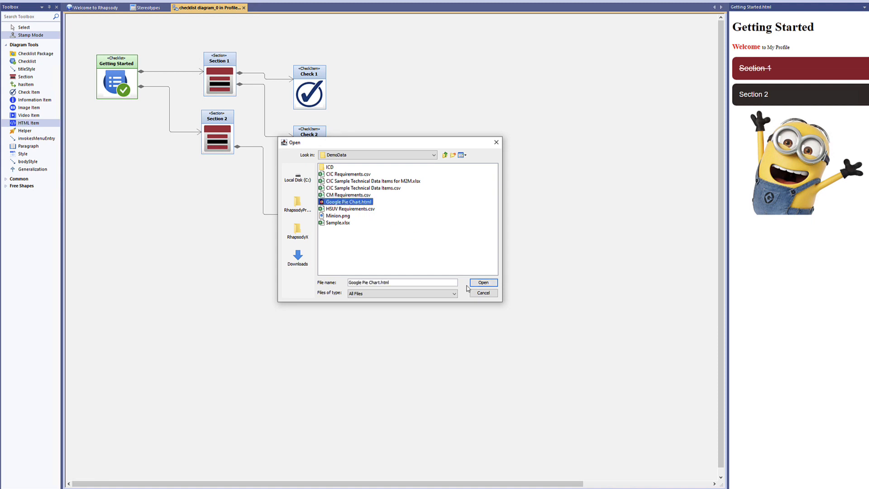
pyautogui.click(483, 282)
# Move the HTML Item below Section 2 and draw a hasItem relation from Section 2 to it
pyautogui.moveTo(402, 228); pyautogui.dragTo(259, 255)
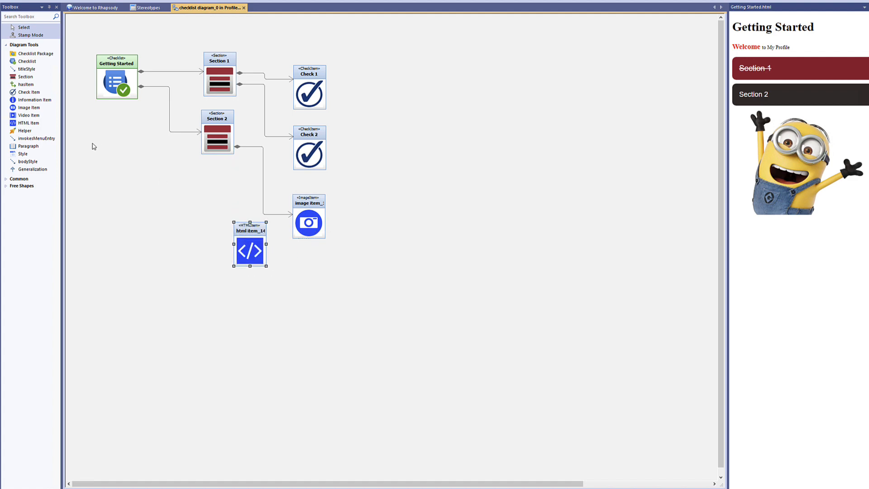
pyautogui.click(32, 85)
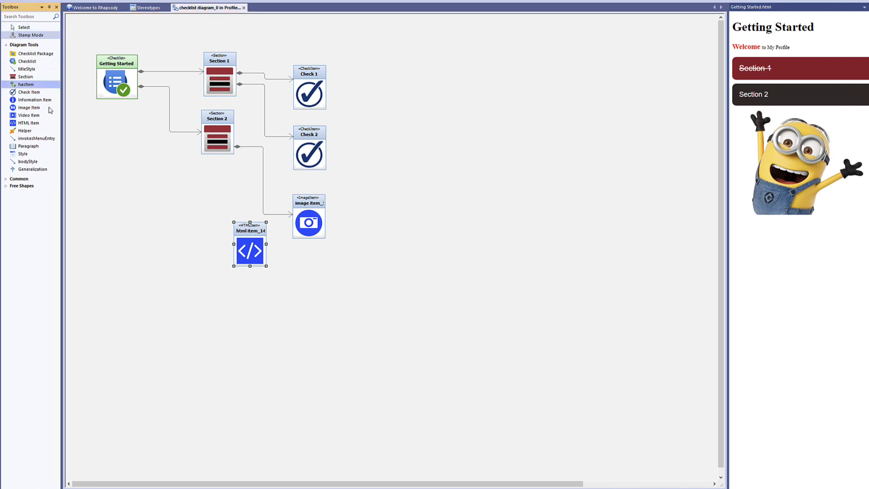
pyautogui.click(218, 136)
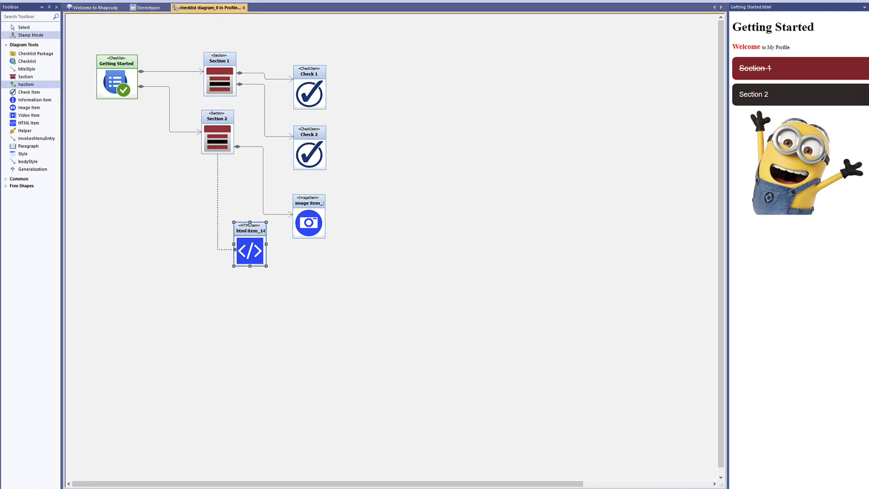
pyautogui.click(234, 250)
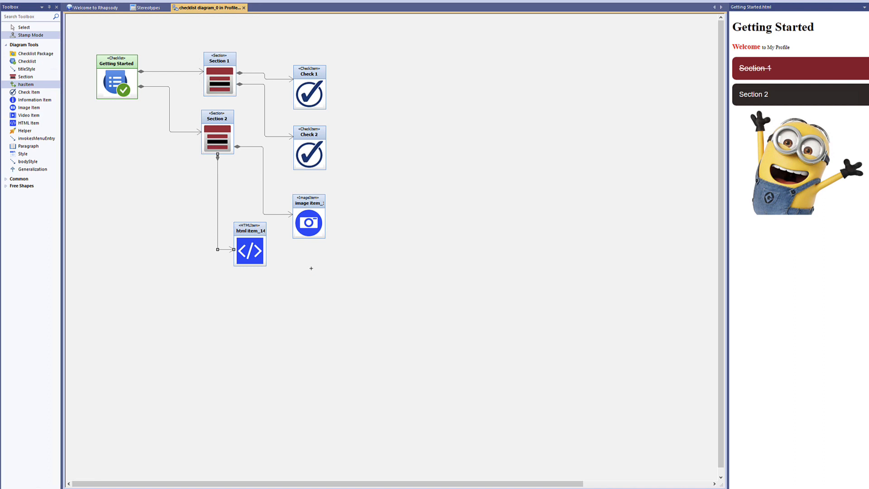
# Refresh the Getting Started checklist page and expand Section 2 to examine the Work slice of the embedded pie chart
pyautogui.rightClick(769, 258)
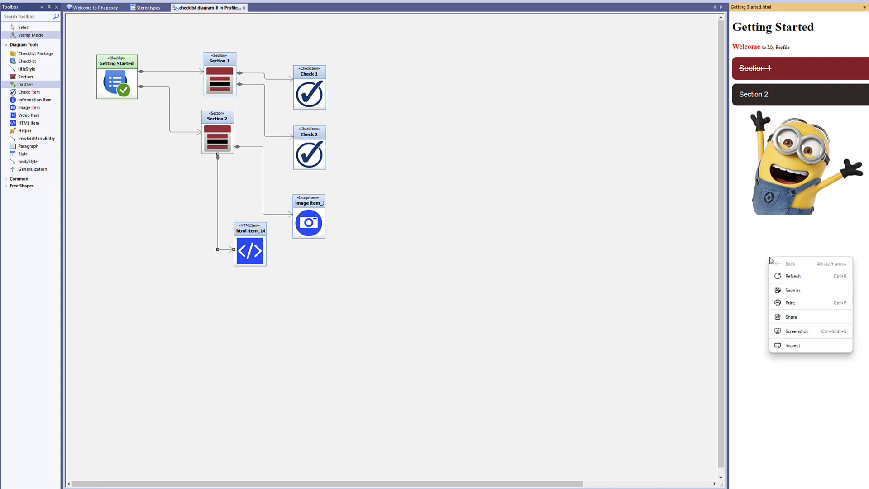
pyautogui.click(791, 277)
pyautogui.click(772, 95)
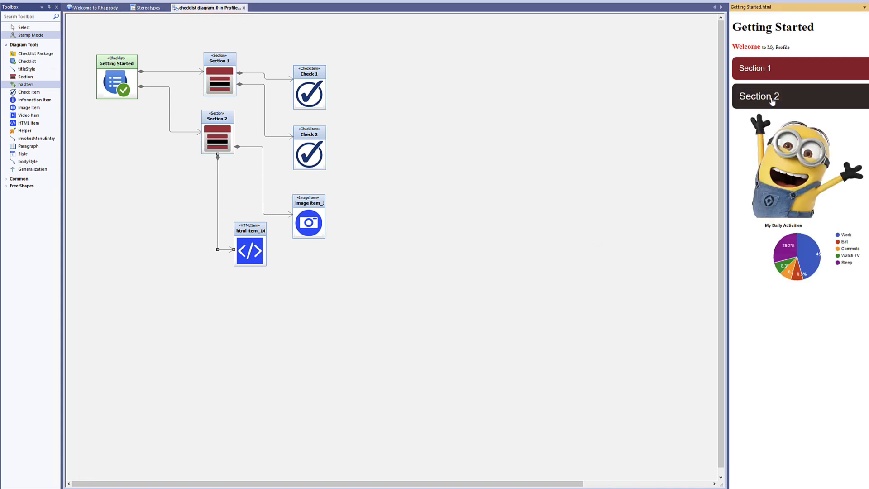
pyautogui.moveTo(798, 257)
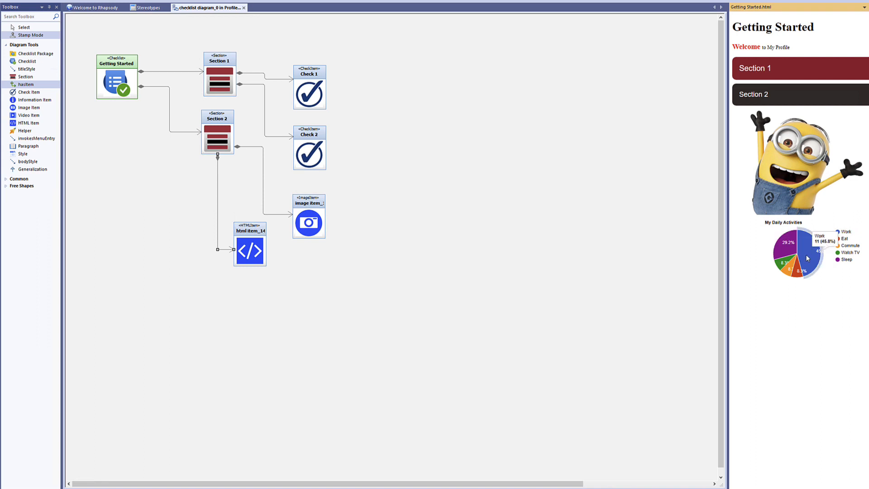